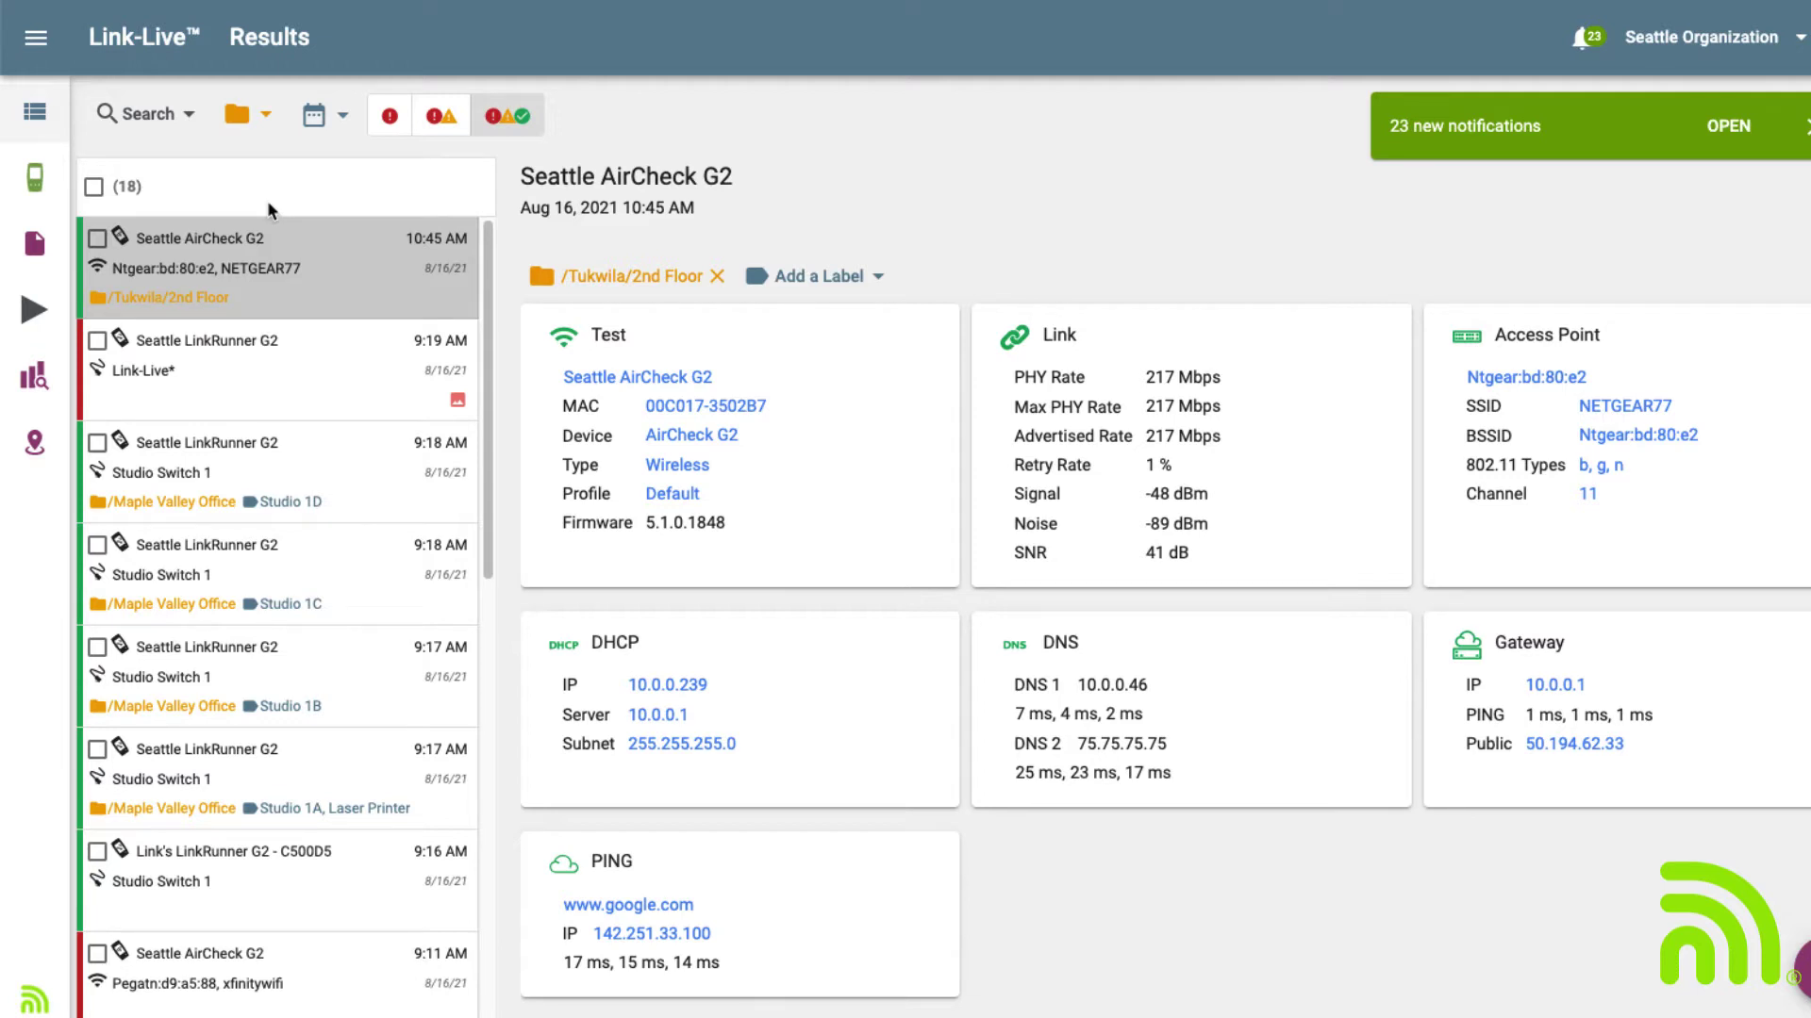
Filter the results to the /Maple Valley Office folder, then clear that folder filter.
click(266, 117)
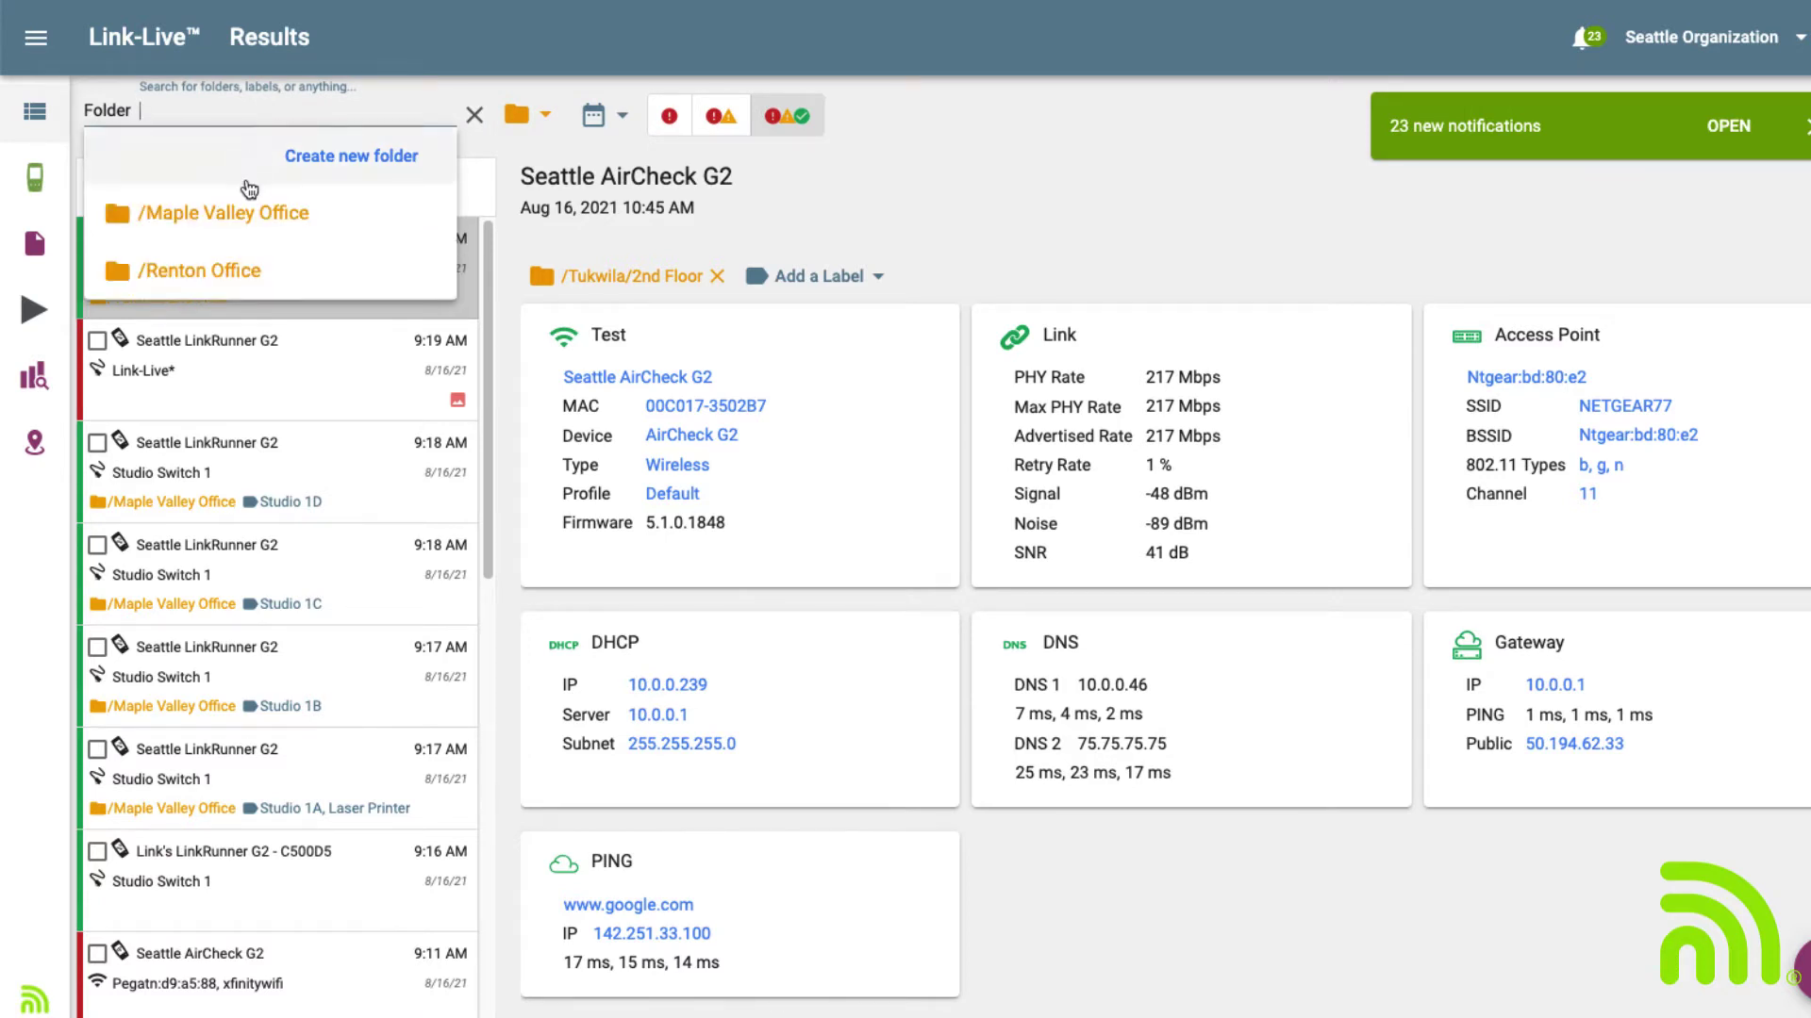
click(235, 211)
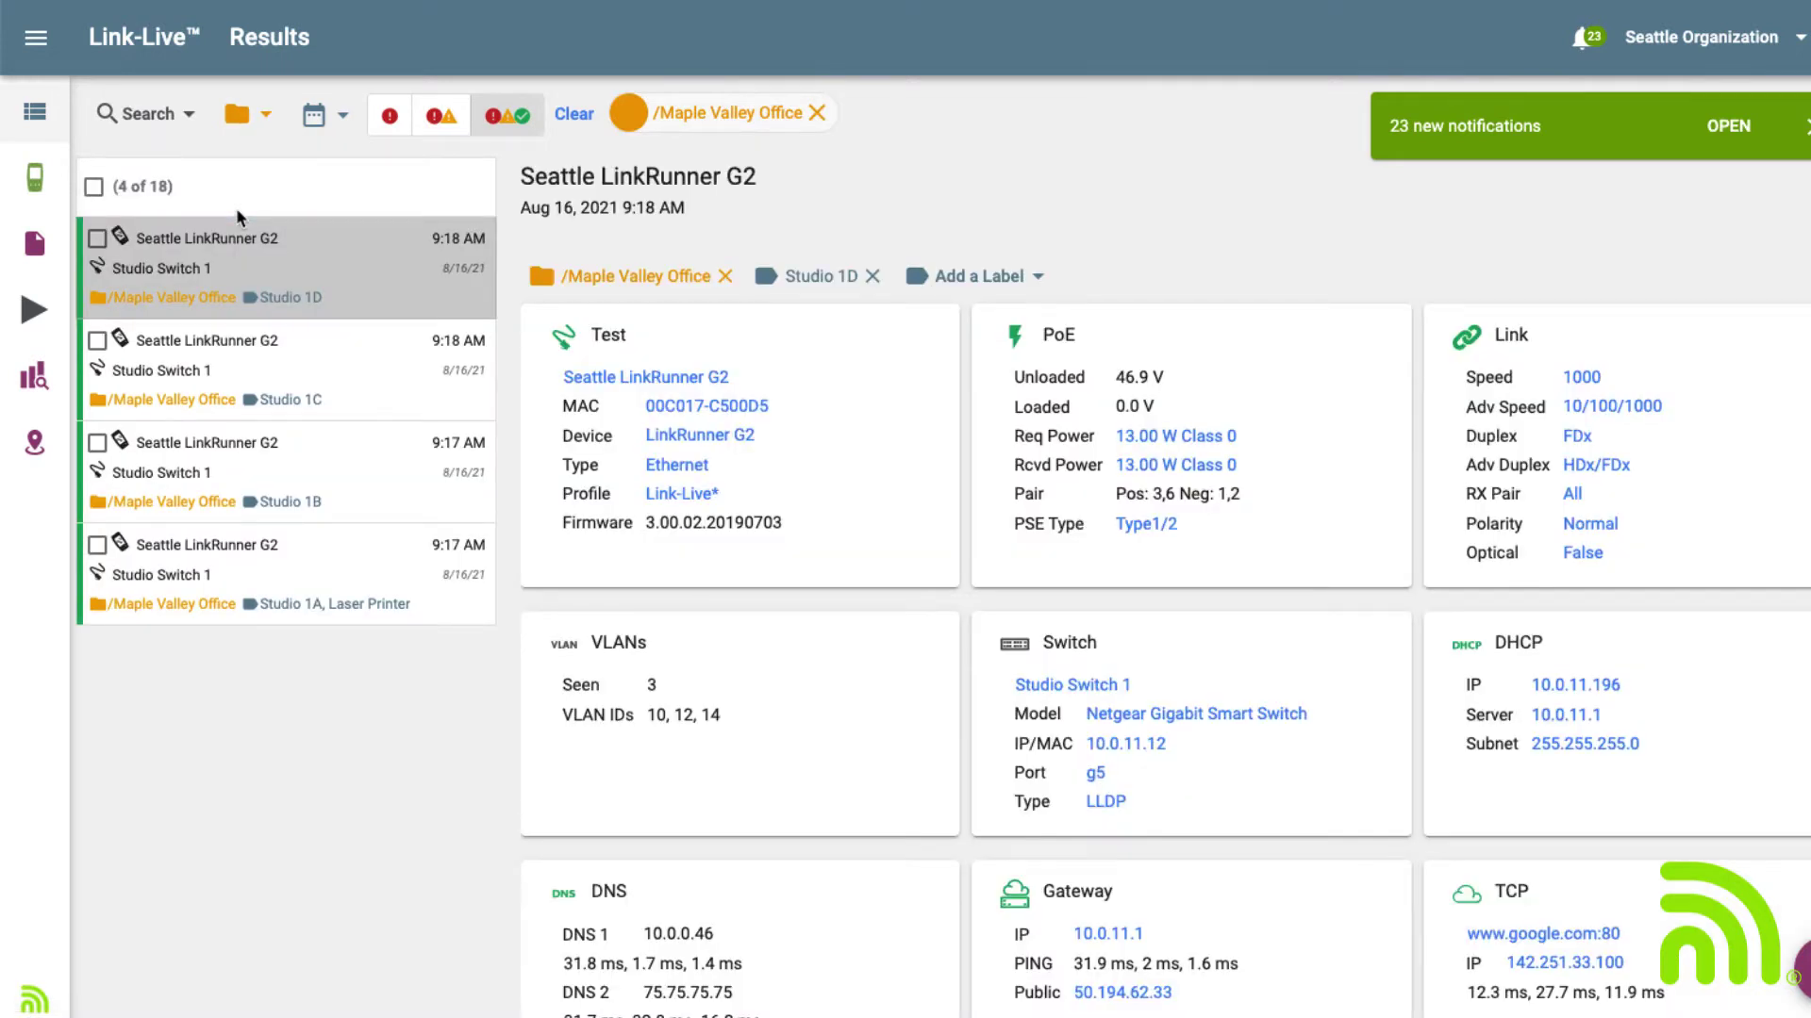
click(817, 114)
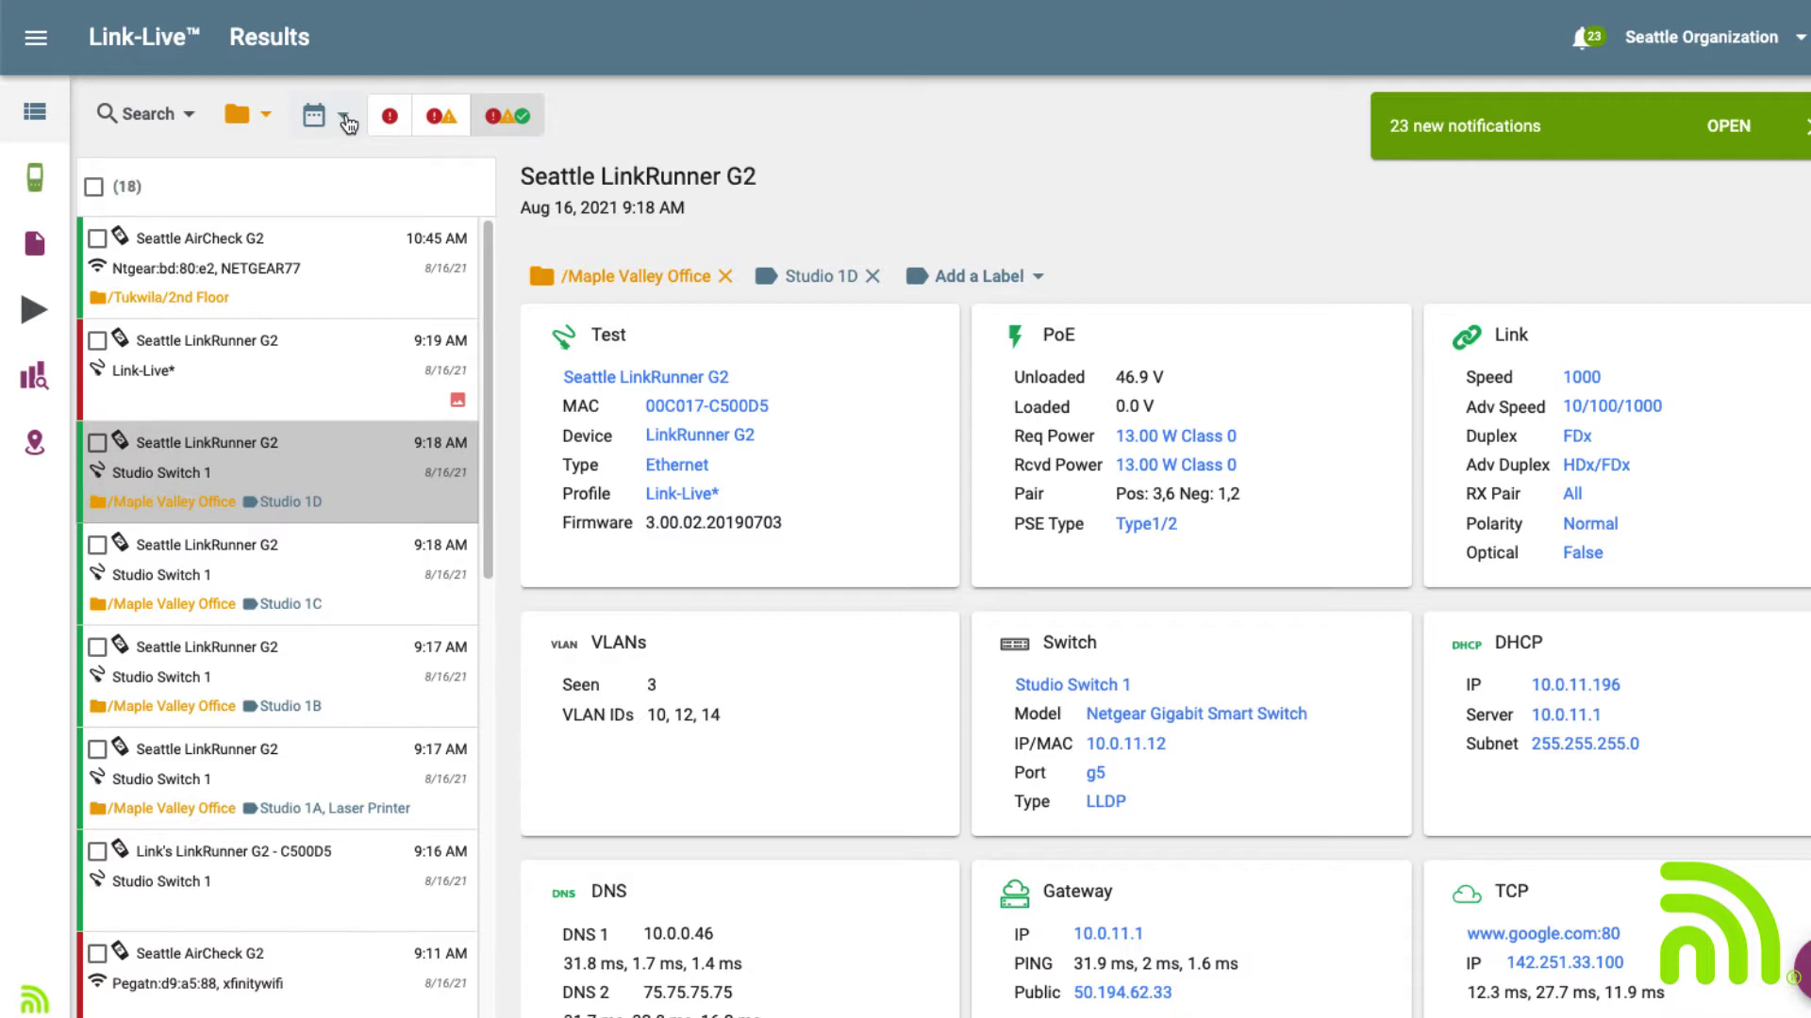
click(344, 119)
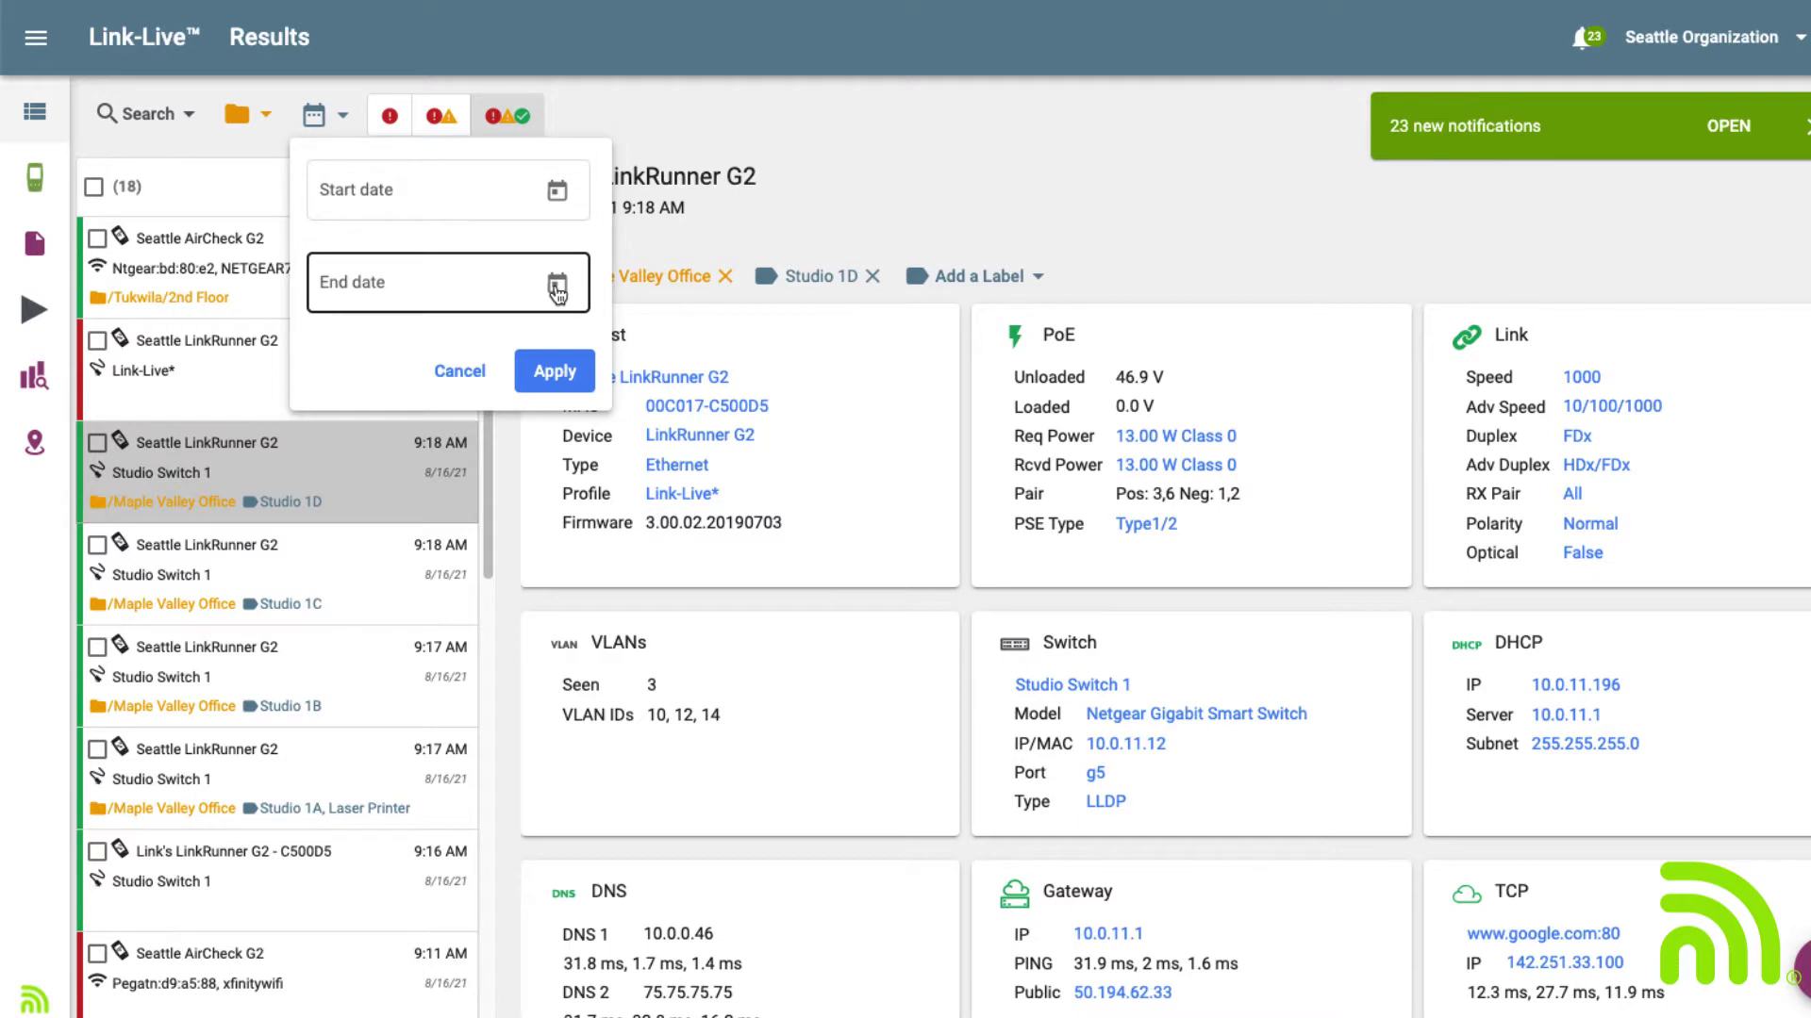
click(792, 126)
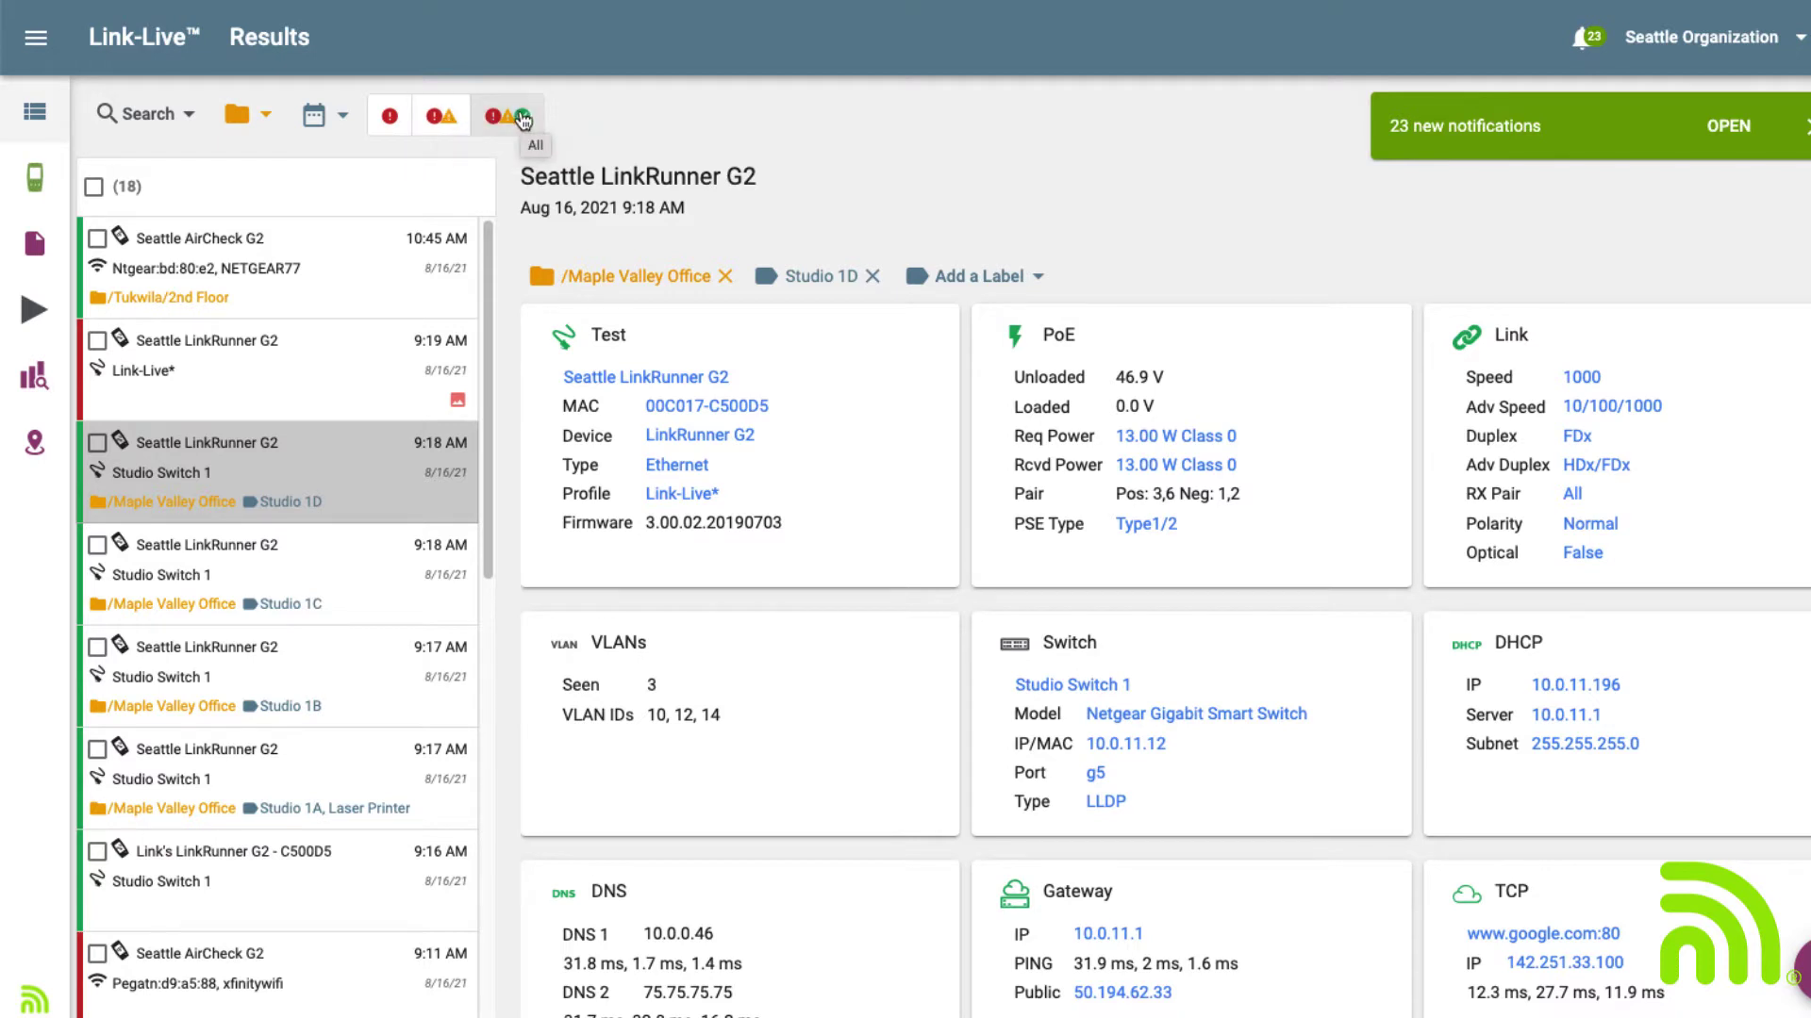
Toggle the severity filter between All and Errors & Warnings.
click(522, 118)
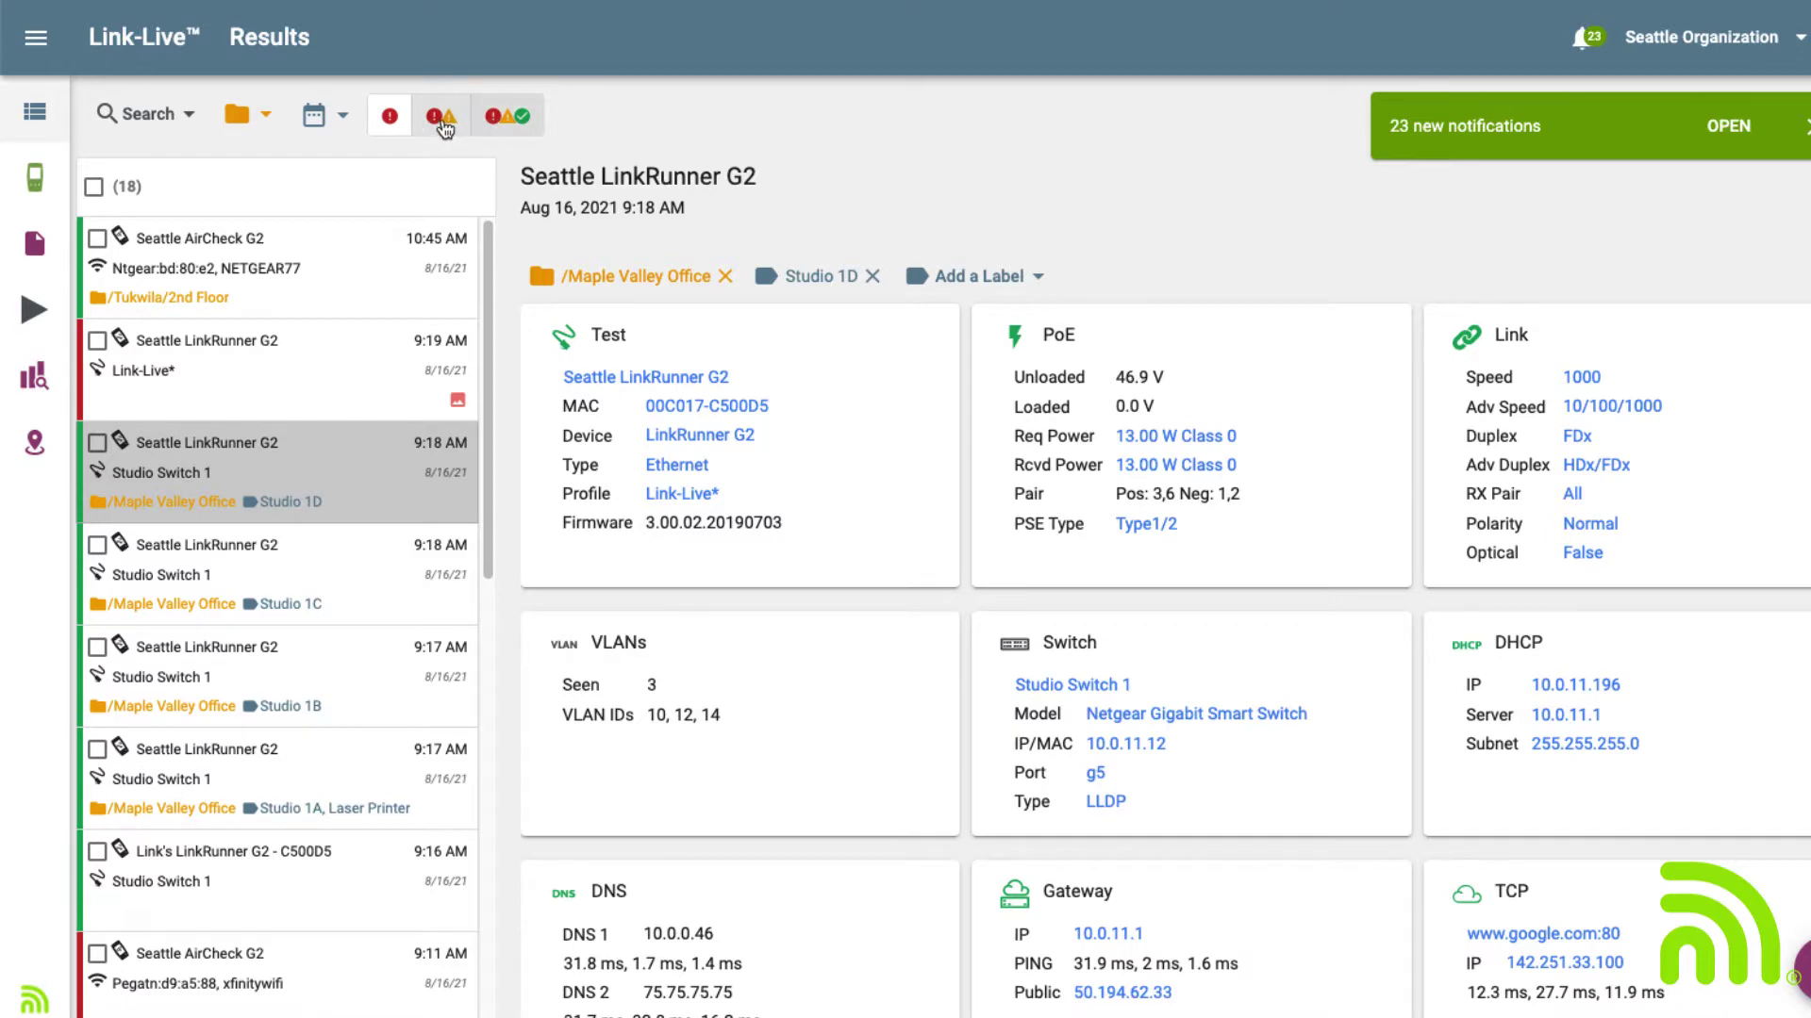
click(445, 128)
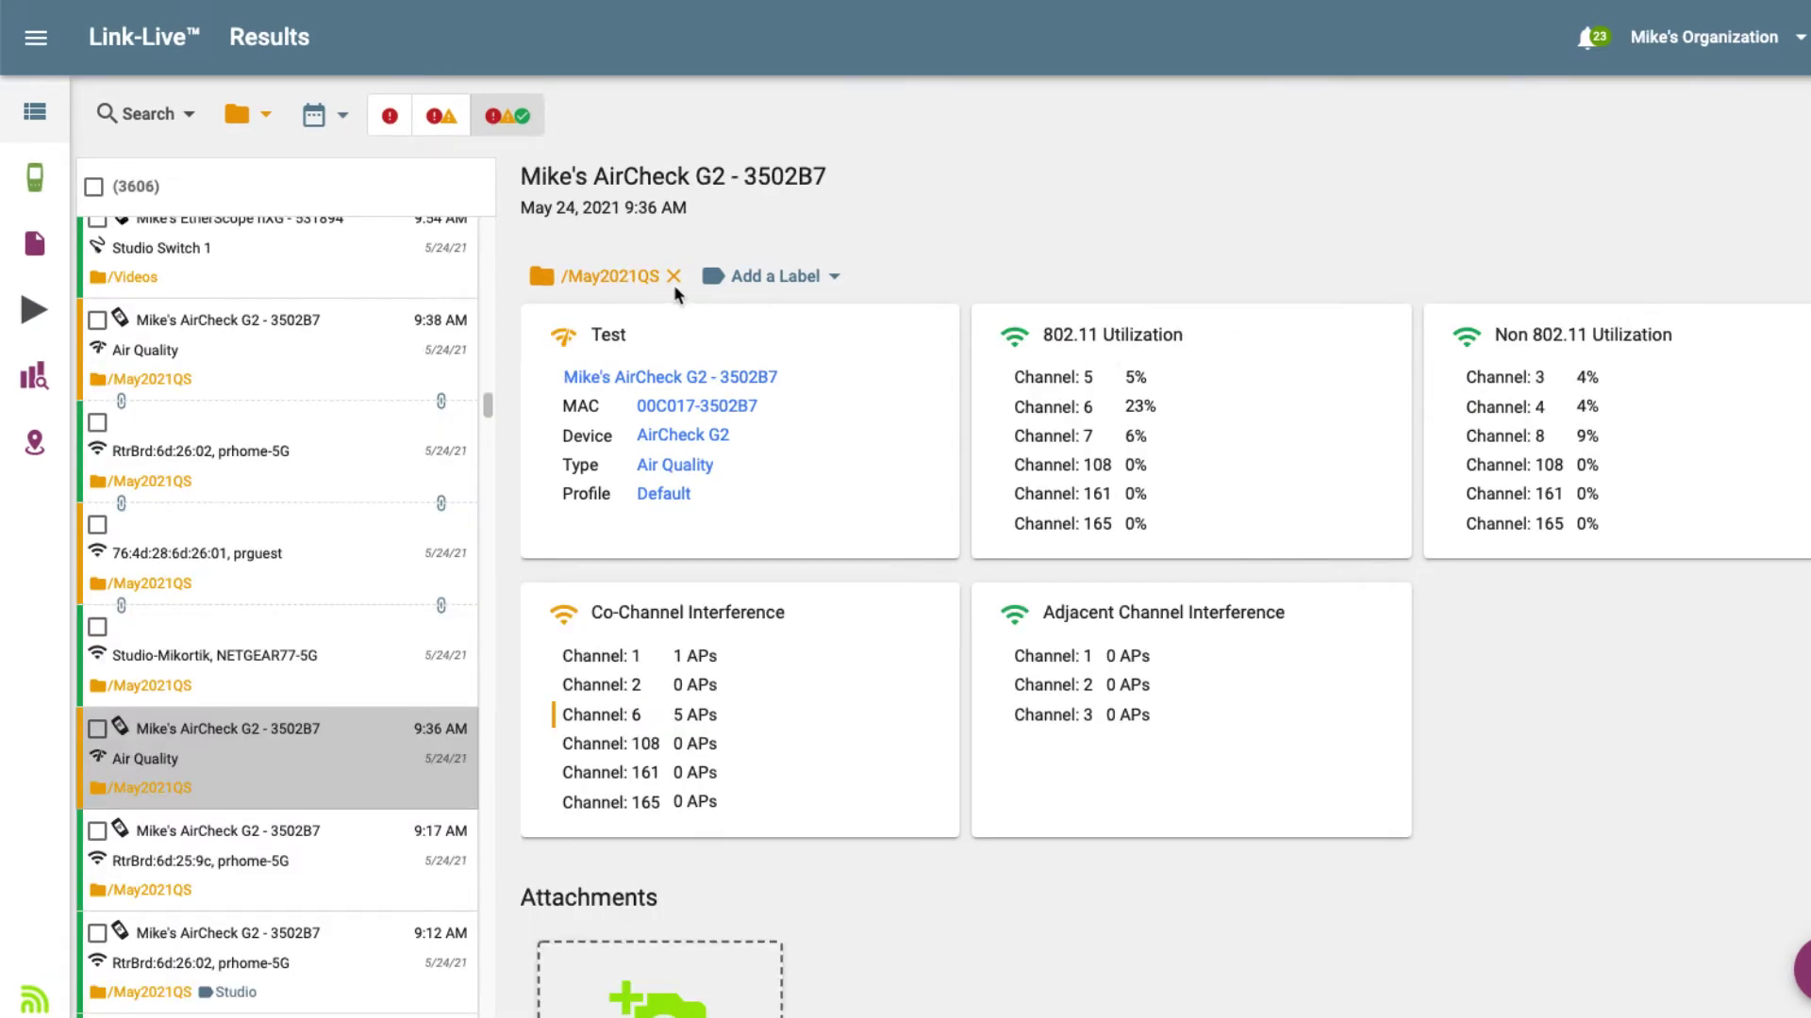
Open the Add a Label list on the /May2021QS Air Quality result.
click(832, 273)
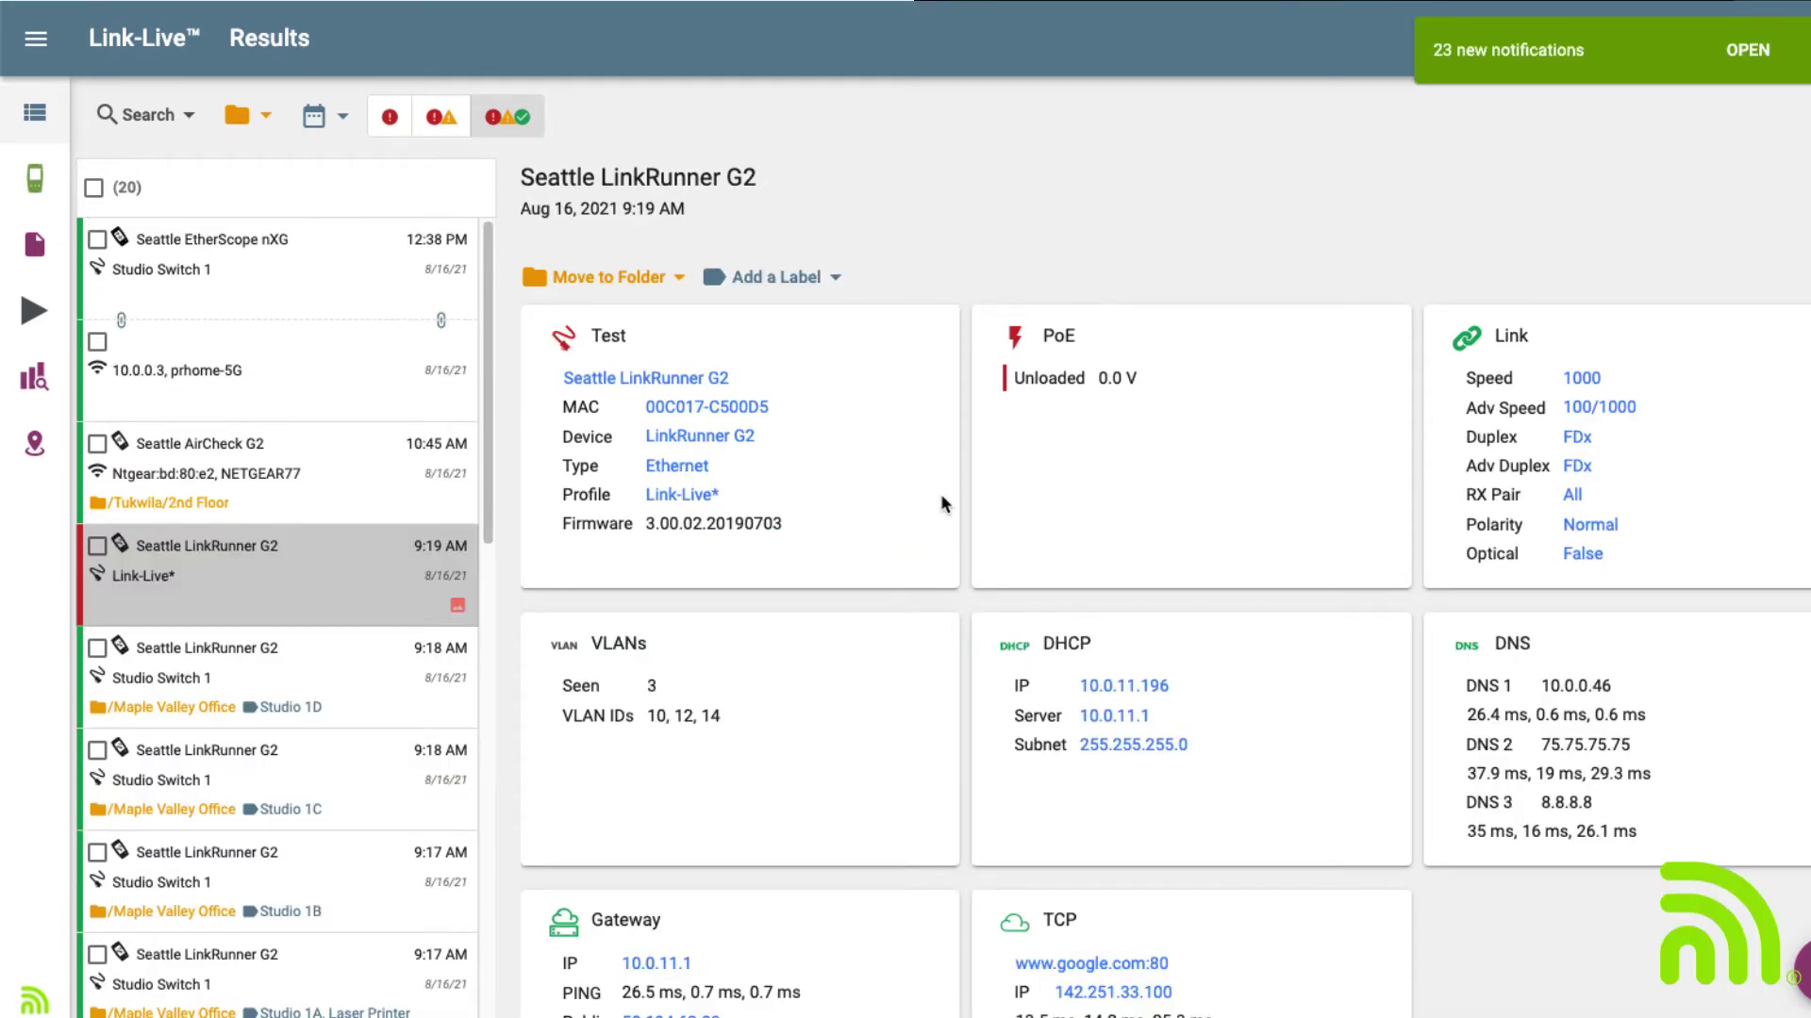
Scroll the LinkRunner G2 result to Attachments and drag a photo onto the image drop zone.
scroll(941, 494, down, 7)
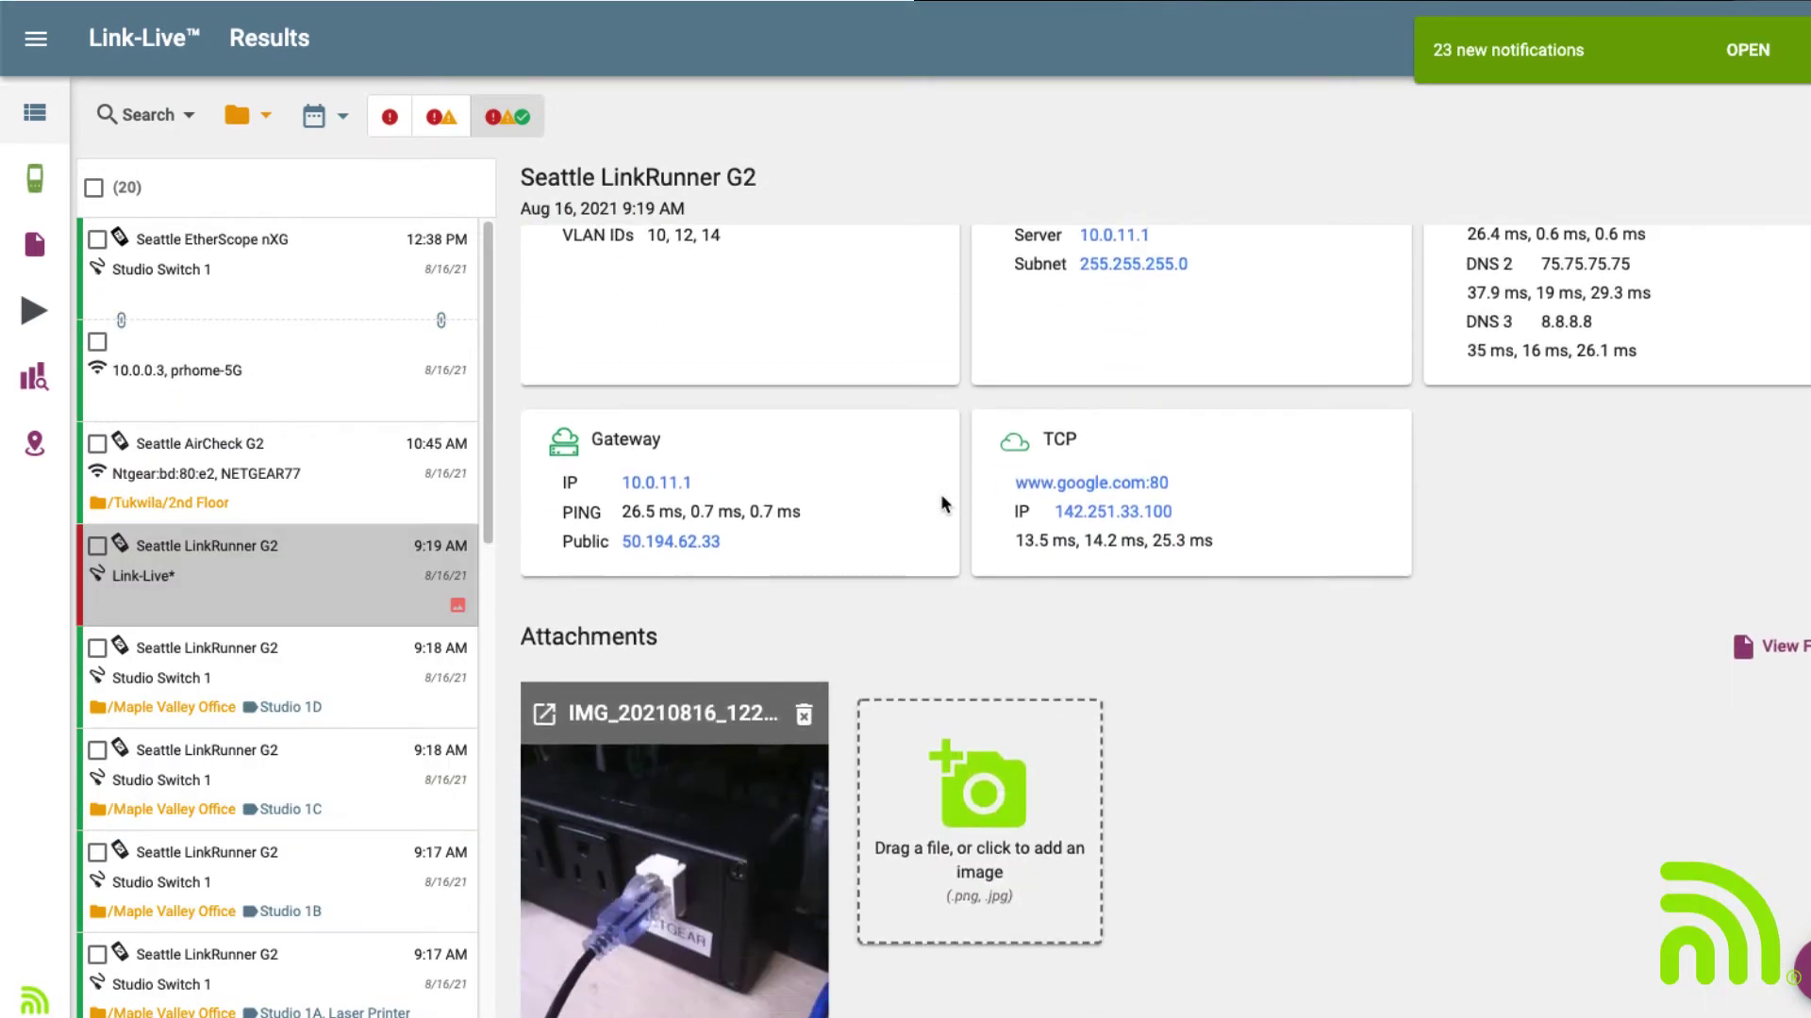
scroll(941, 494, down, 1)
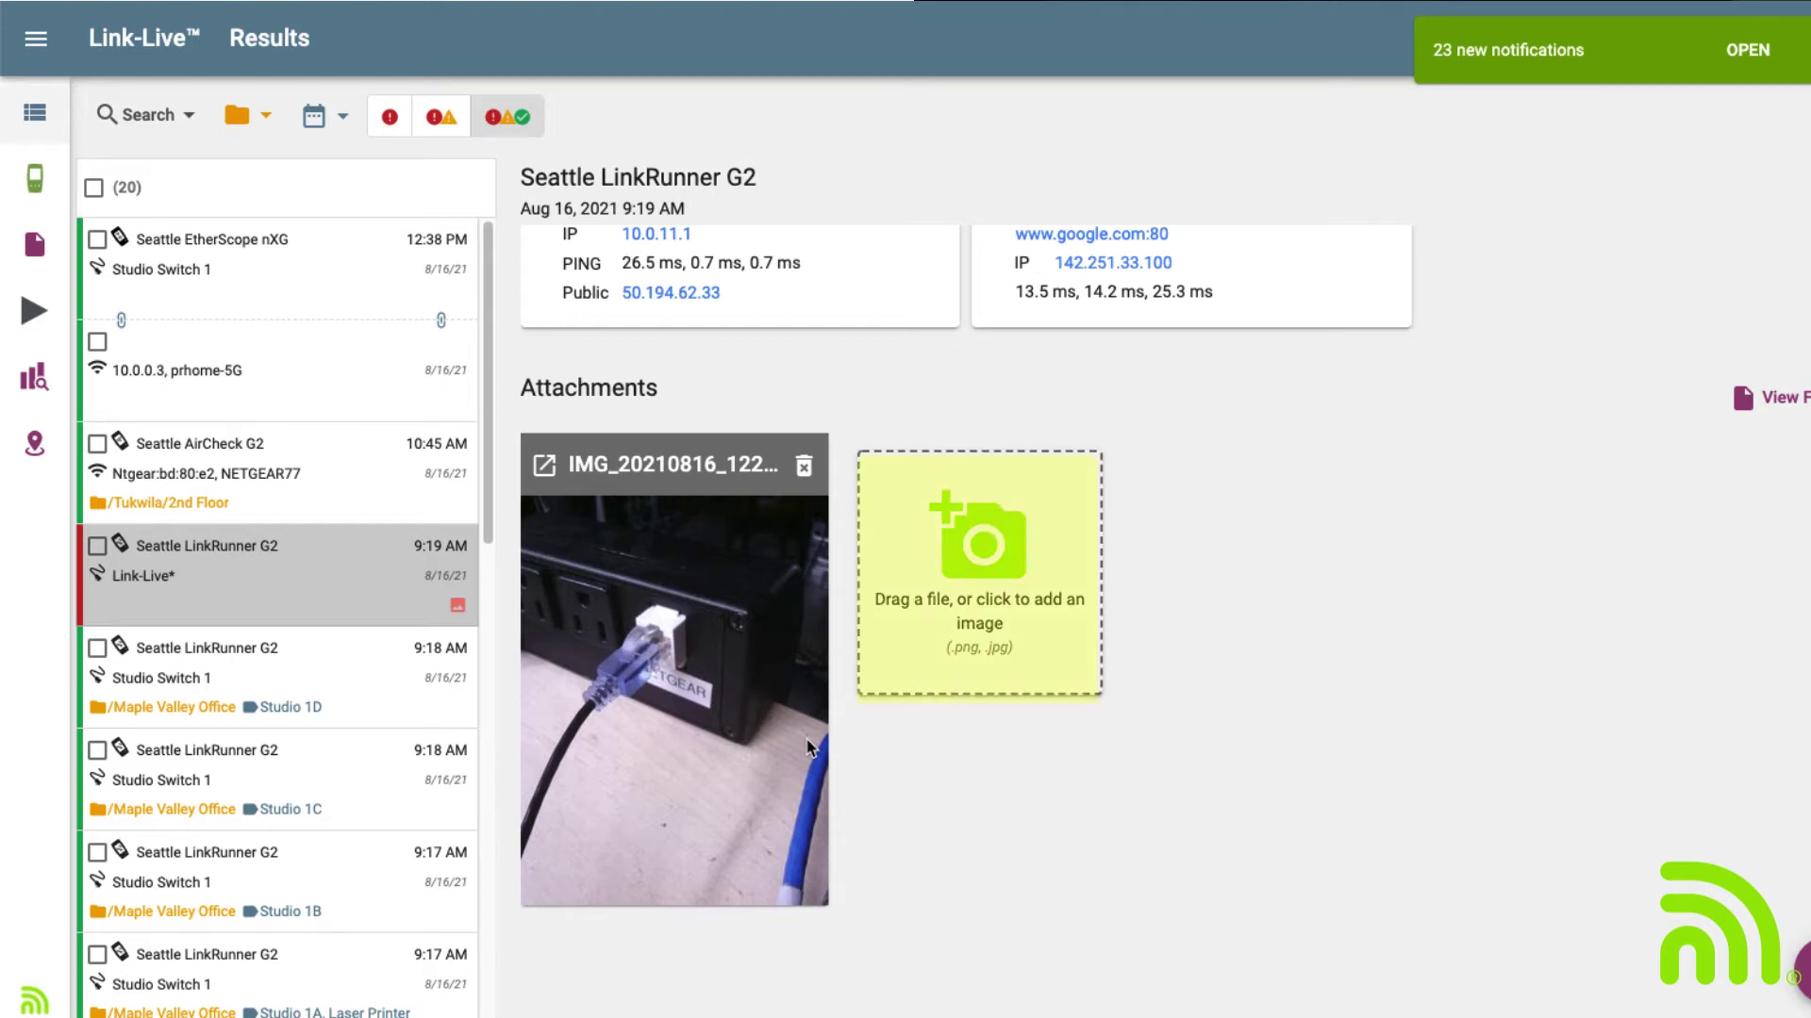
drag(808, 748, 981, 569)
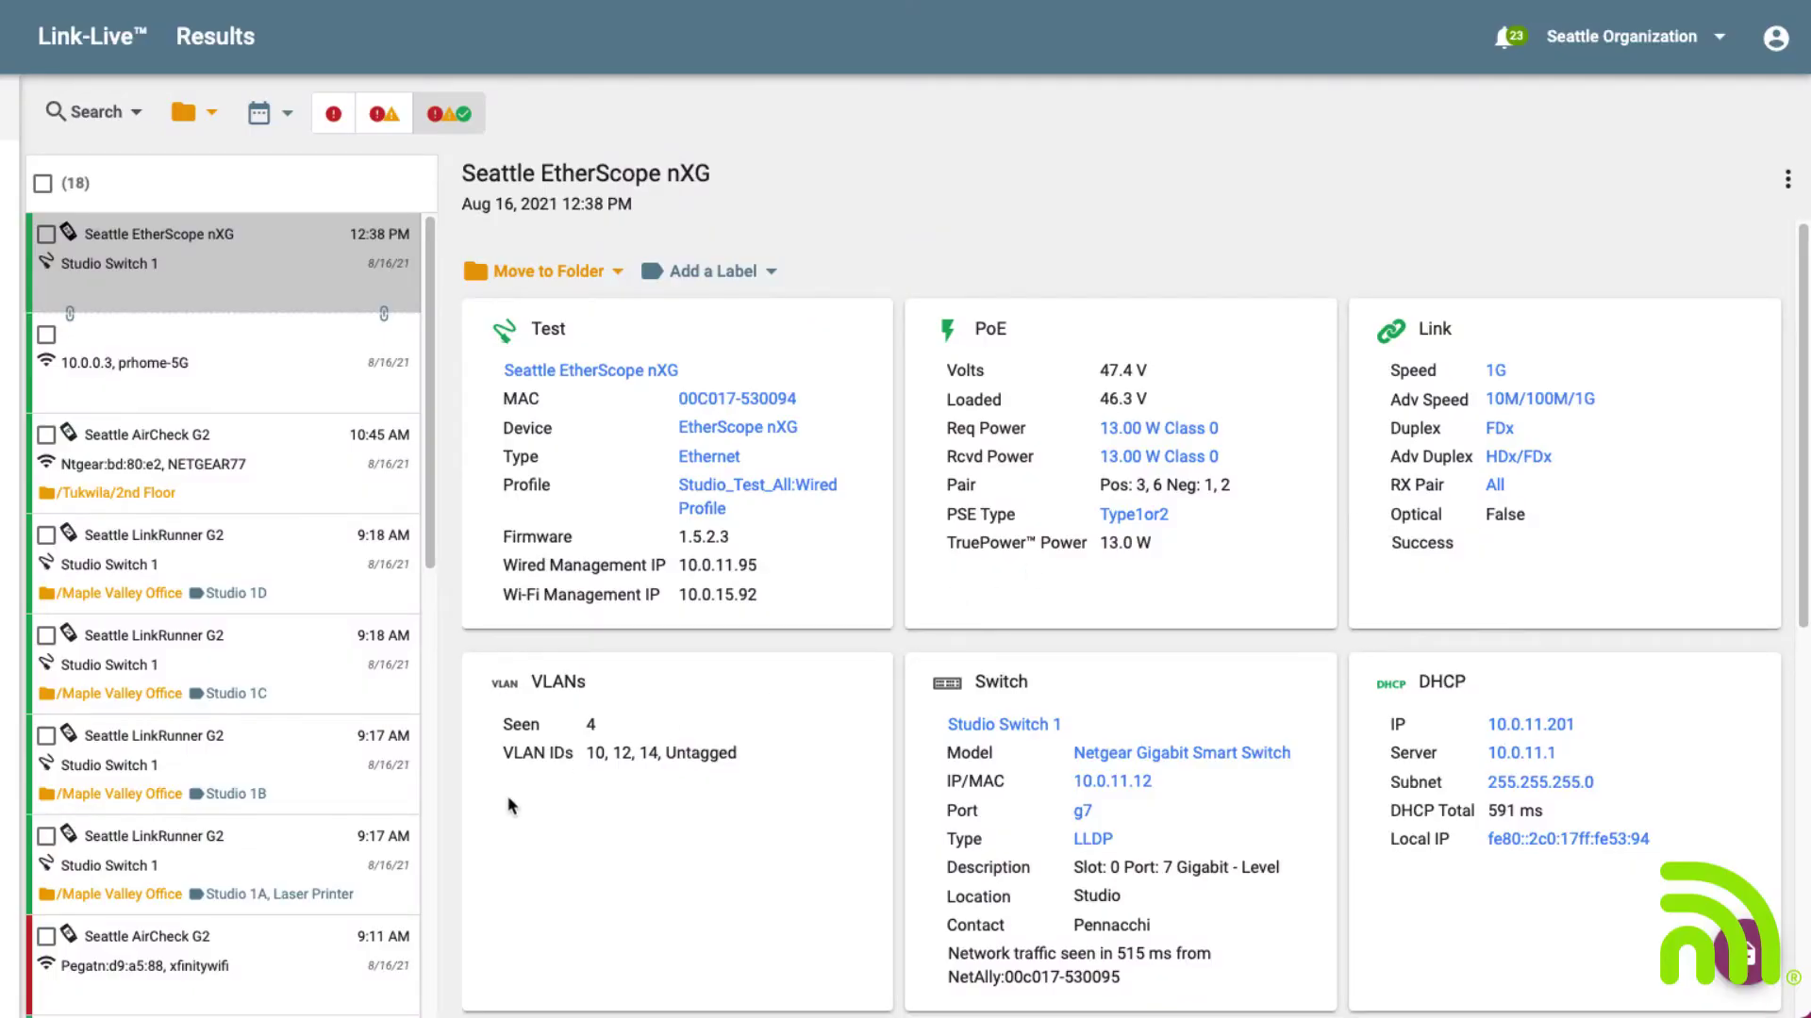
Open the 9:11 AM AirCheck G2 result and start a delete, then cancel it.
click(179, 969)
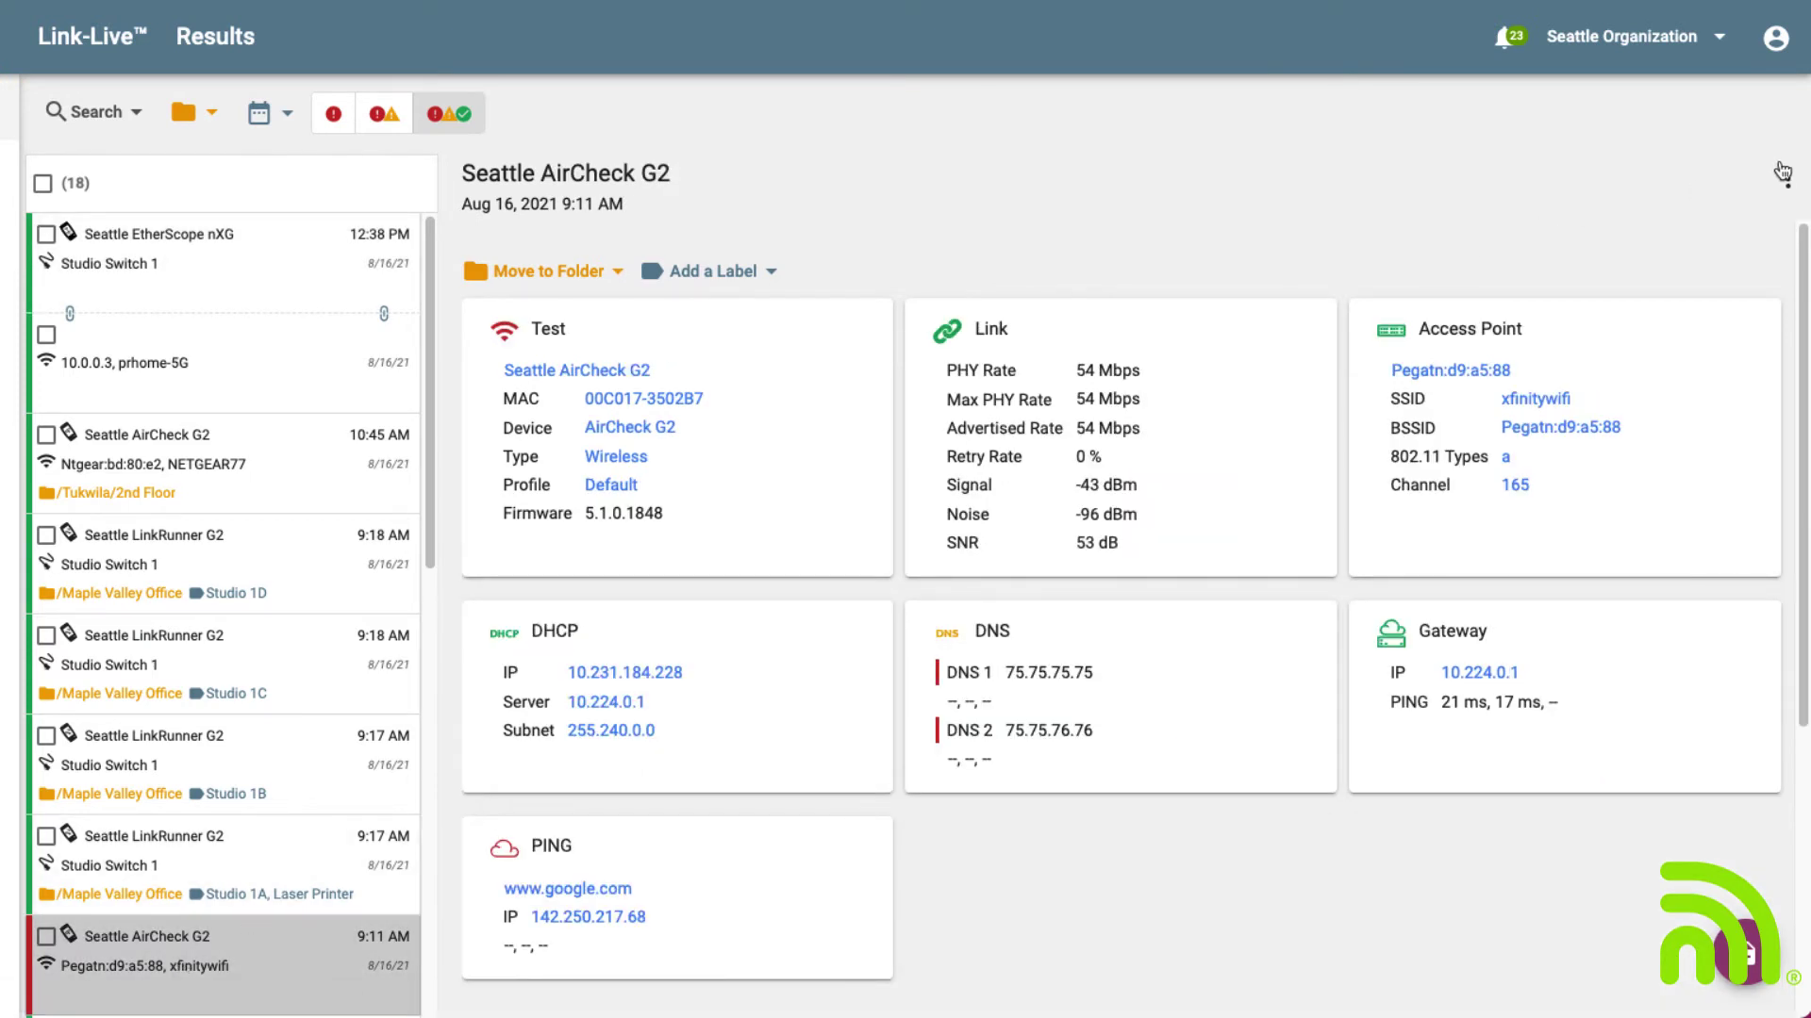
click(1787, 179)
click(1744, 240)
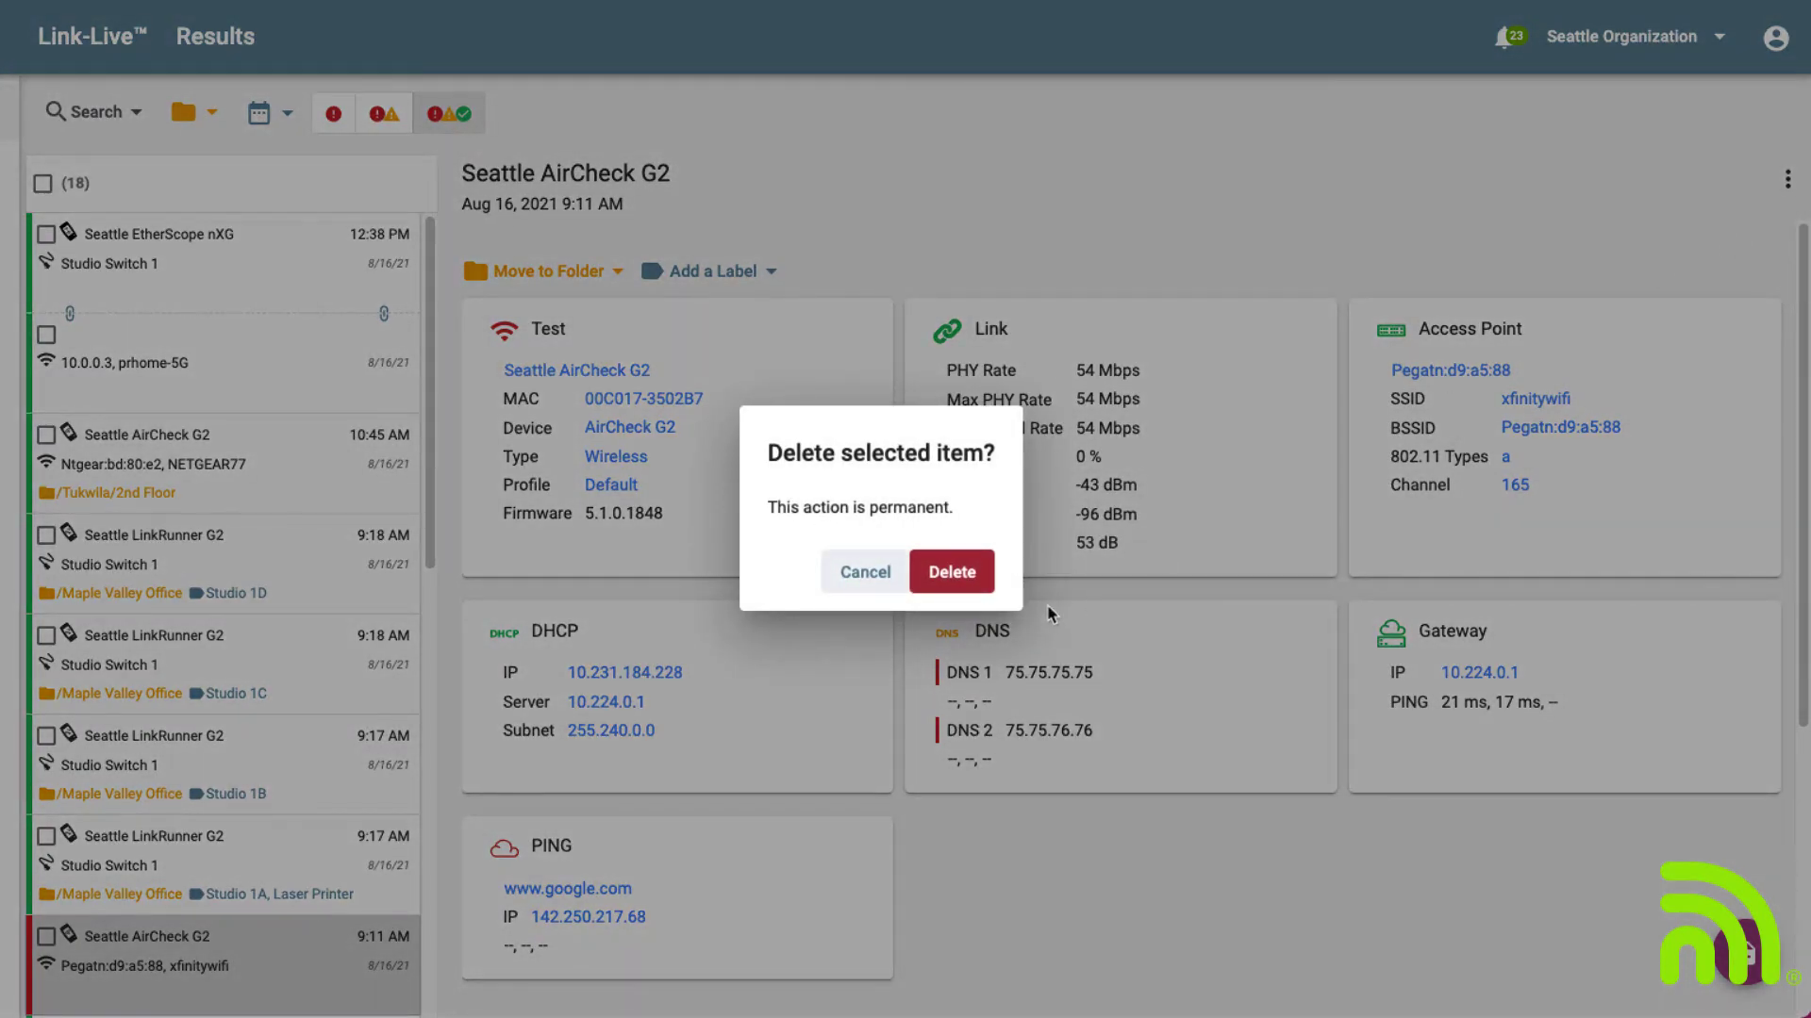
click(879, 577)
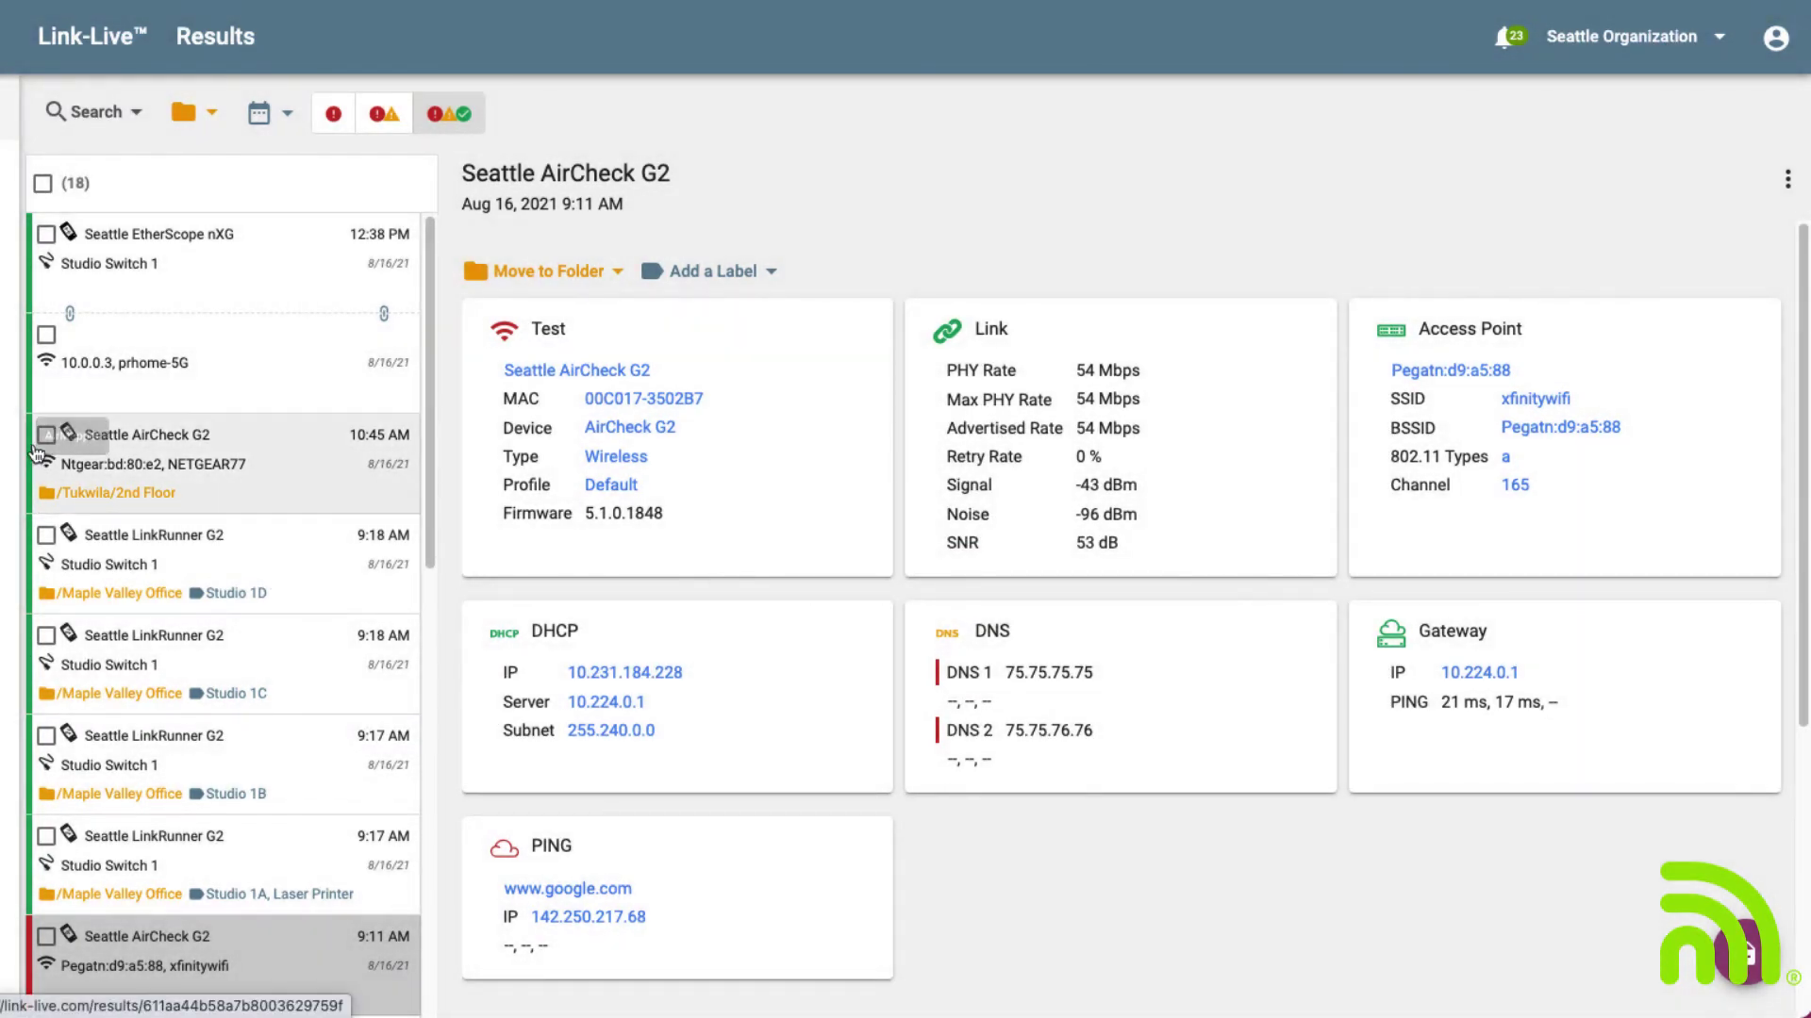
Tick three results and view bulk actions, then select all results and view their actions.
click(46, 434)
click(45, 536)
click(45, 635)
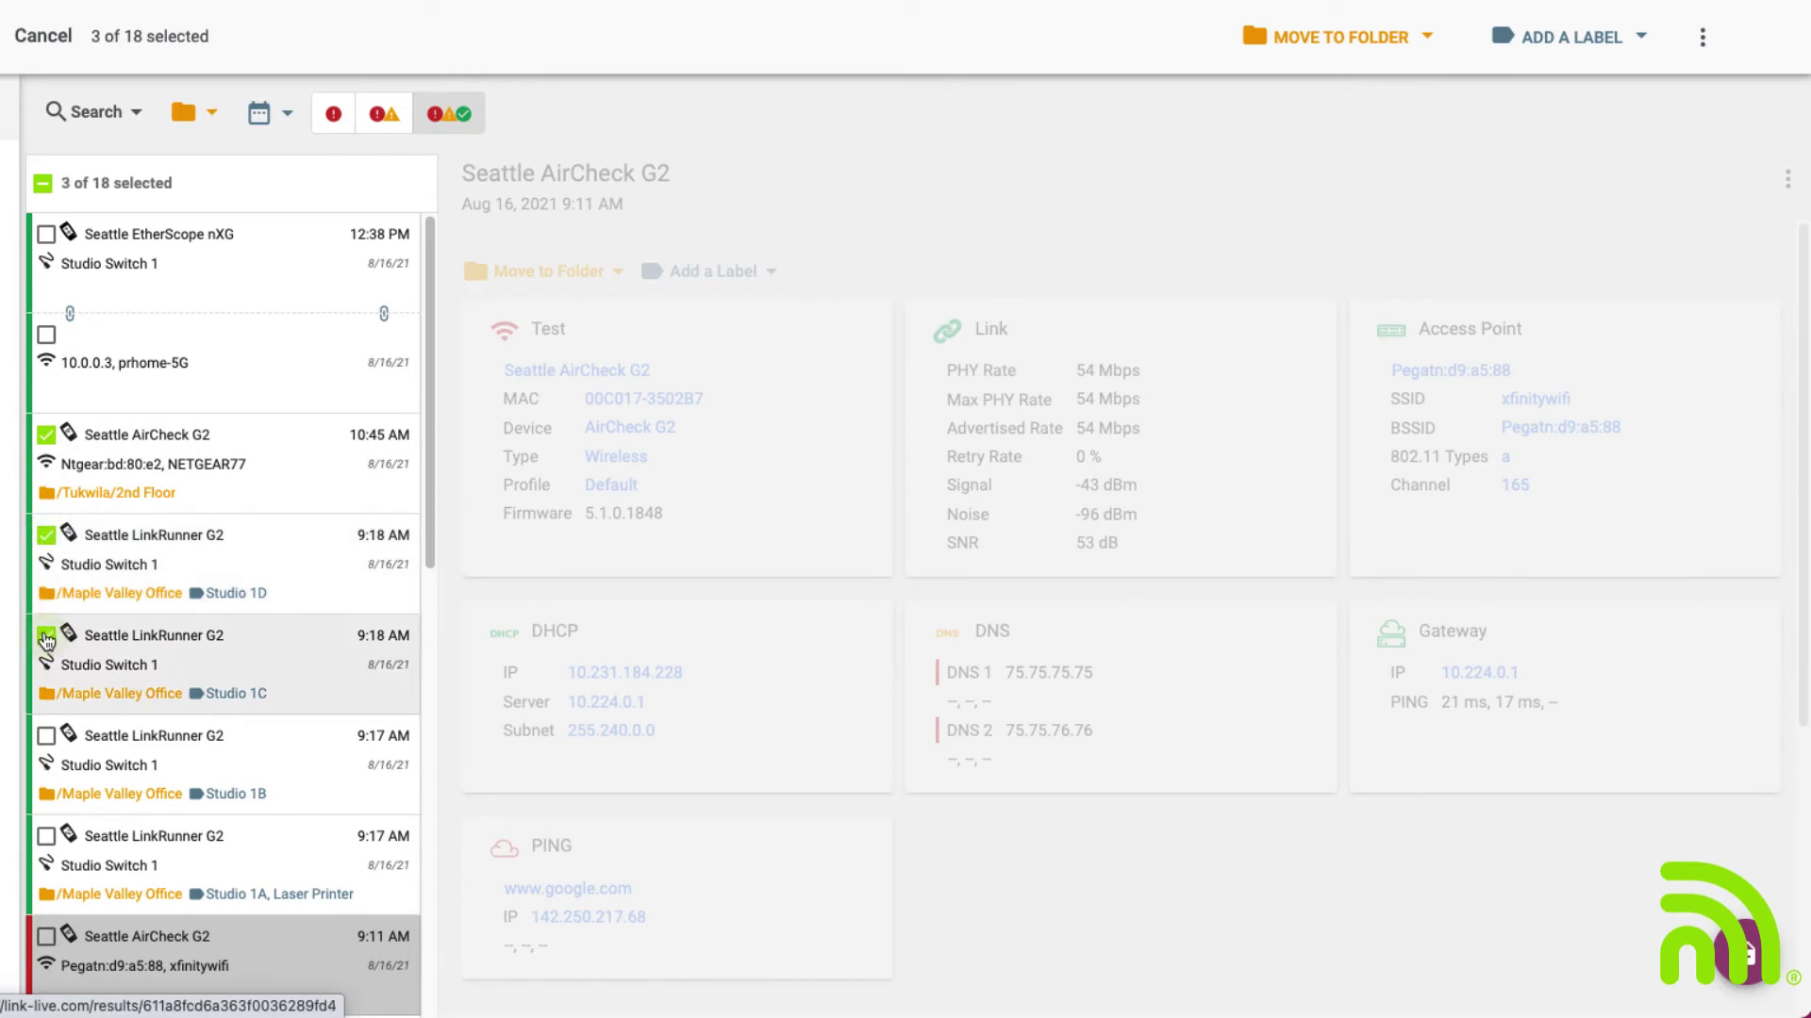
click(1702, 36)
click(603, 373)
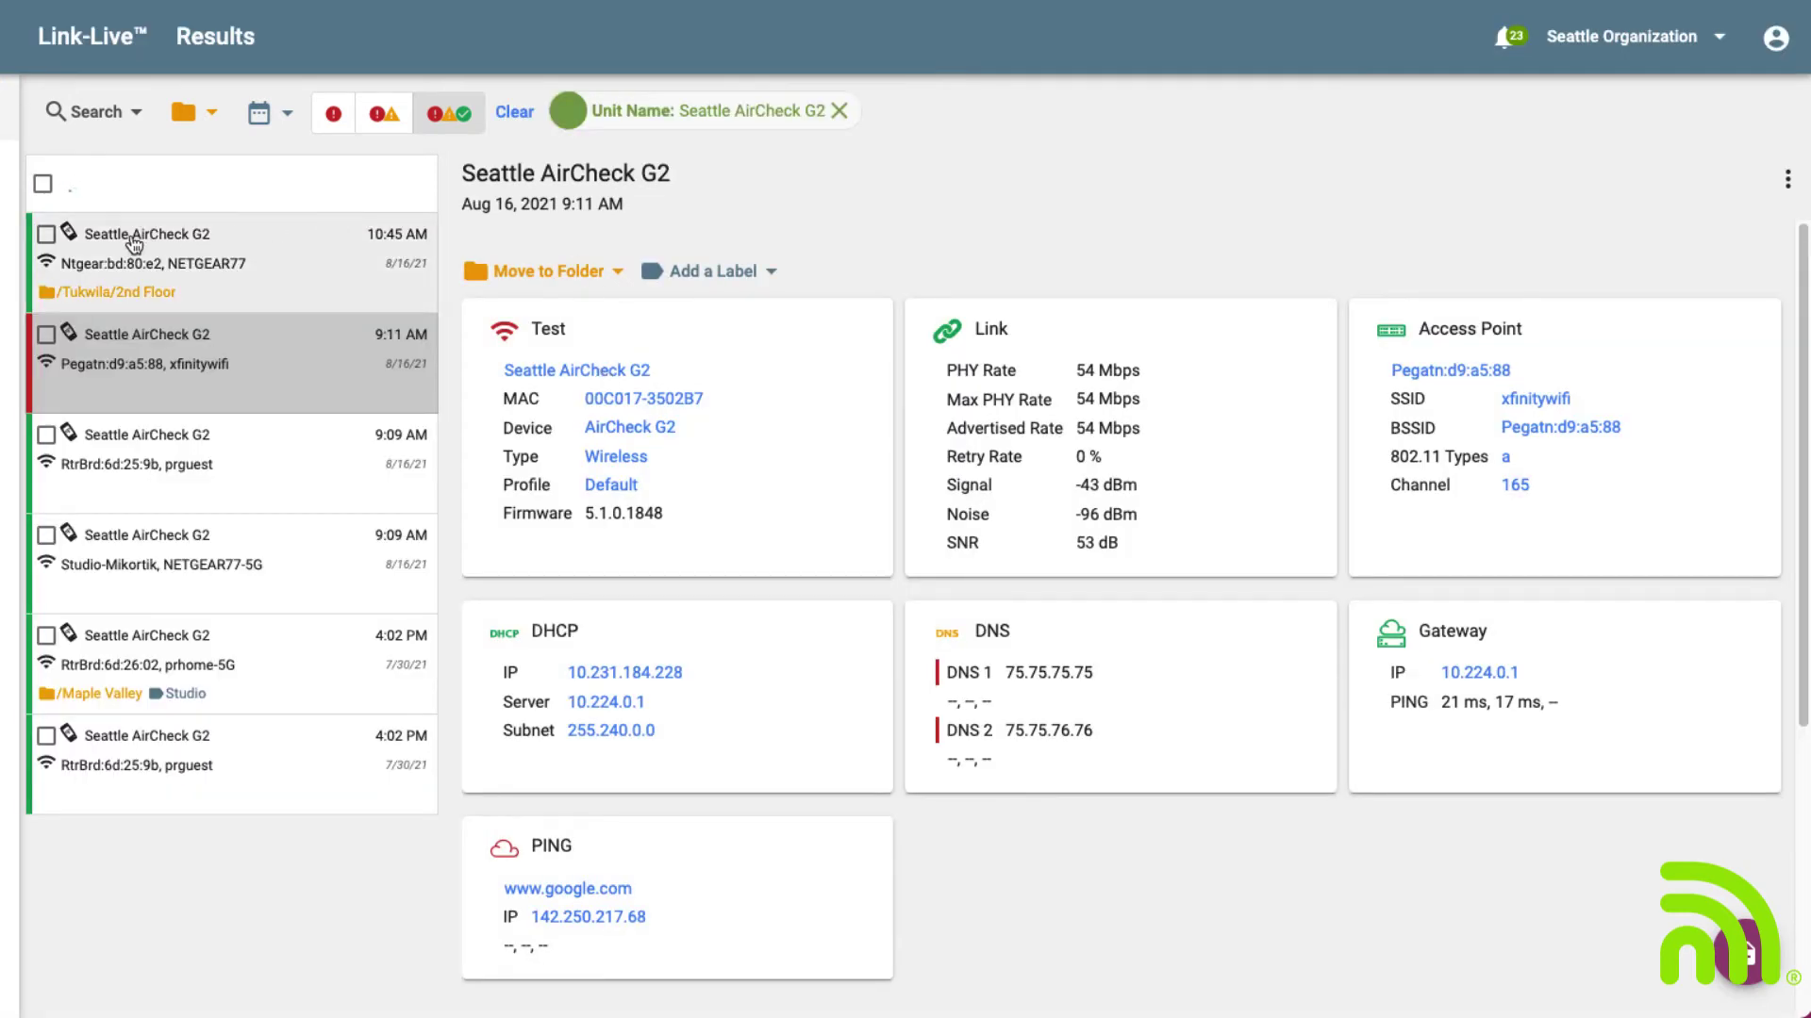
click(43, 185)
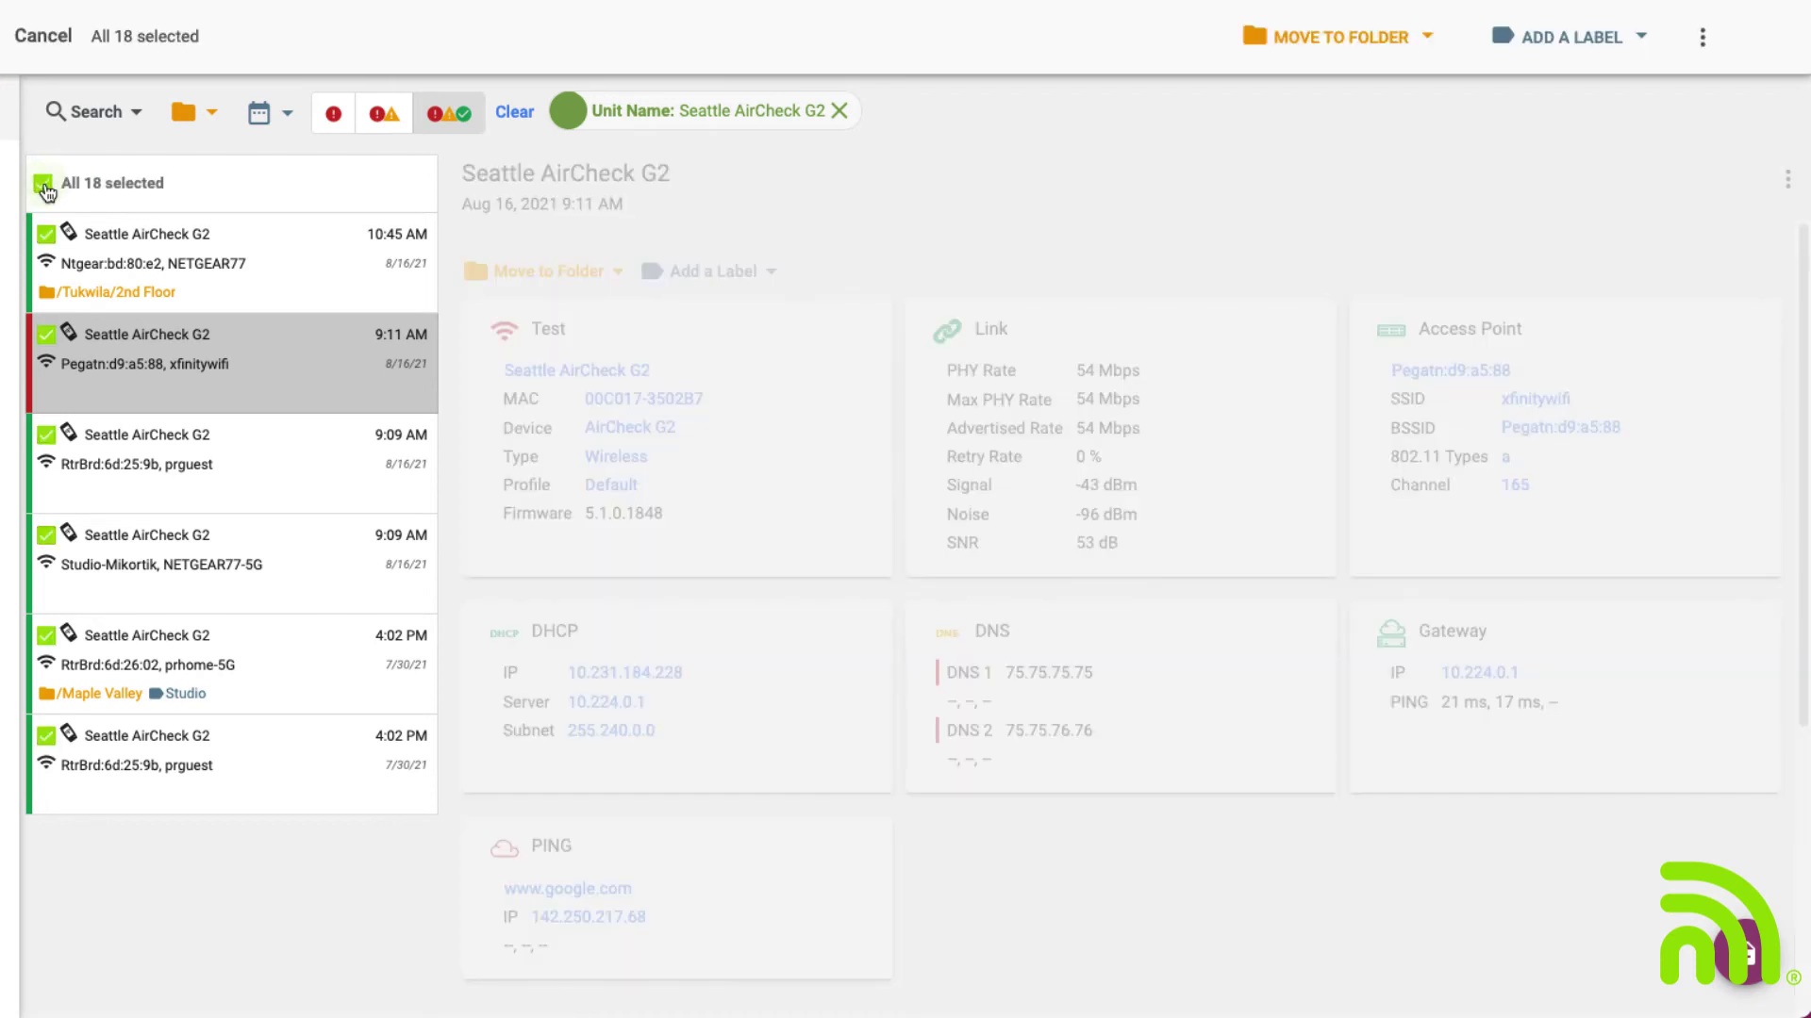
click(1701, 43)
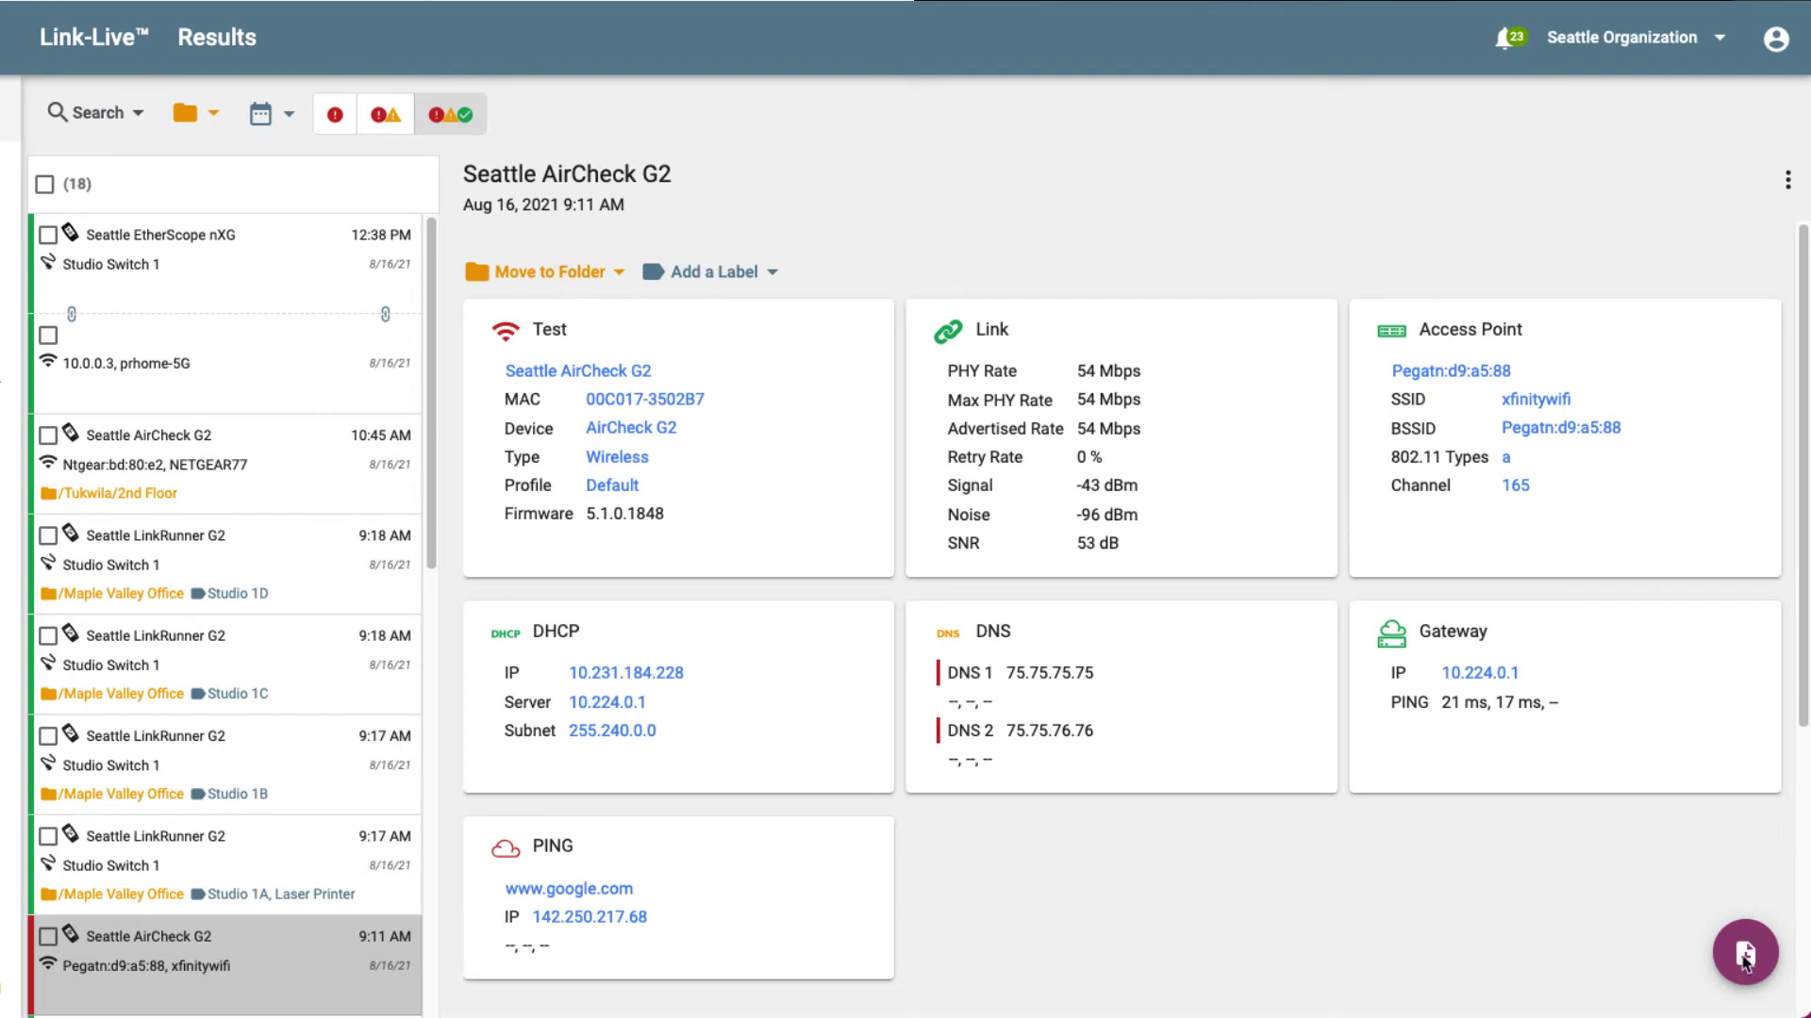
Generate a PDF report titled 'Link-Live™ Test Results' with images included and no custom logo.
click(1744, 959)
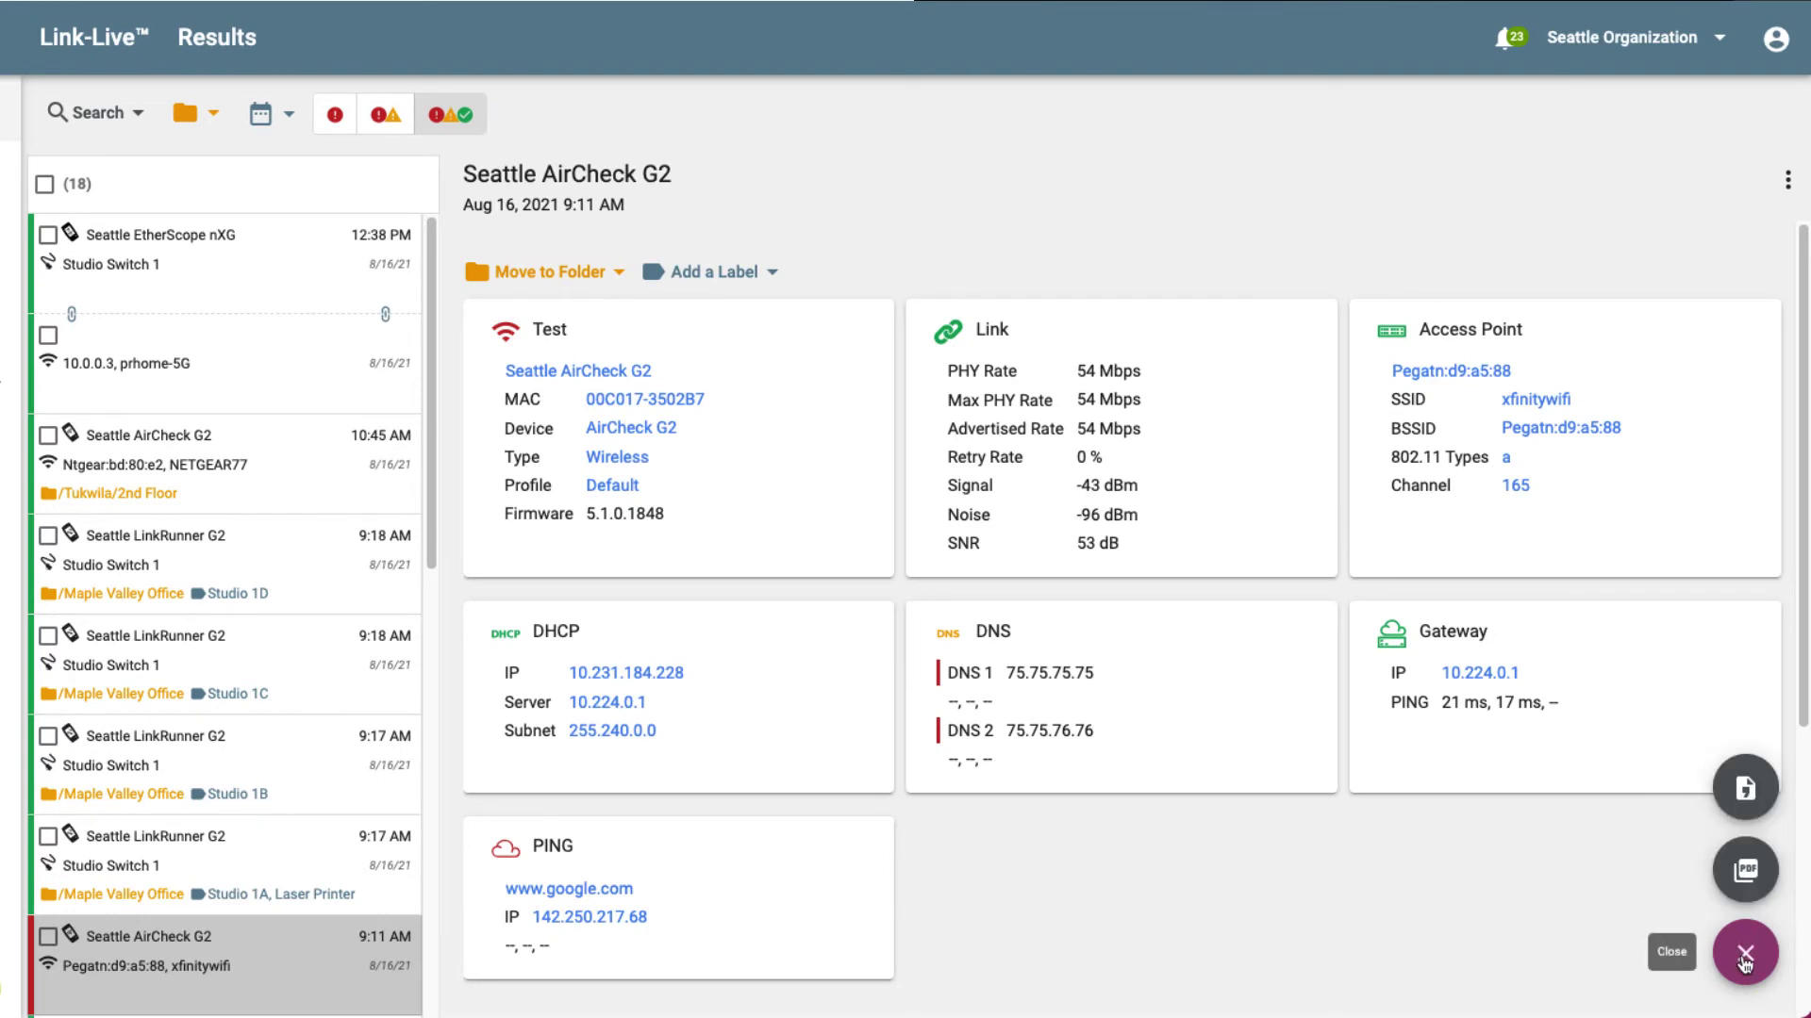
click(1747, 867)
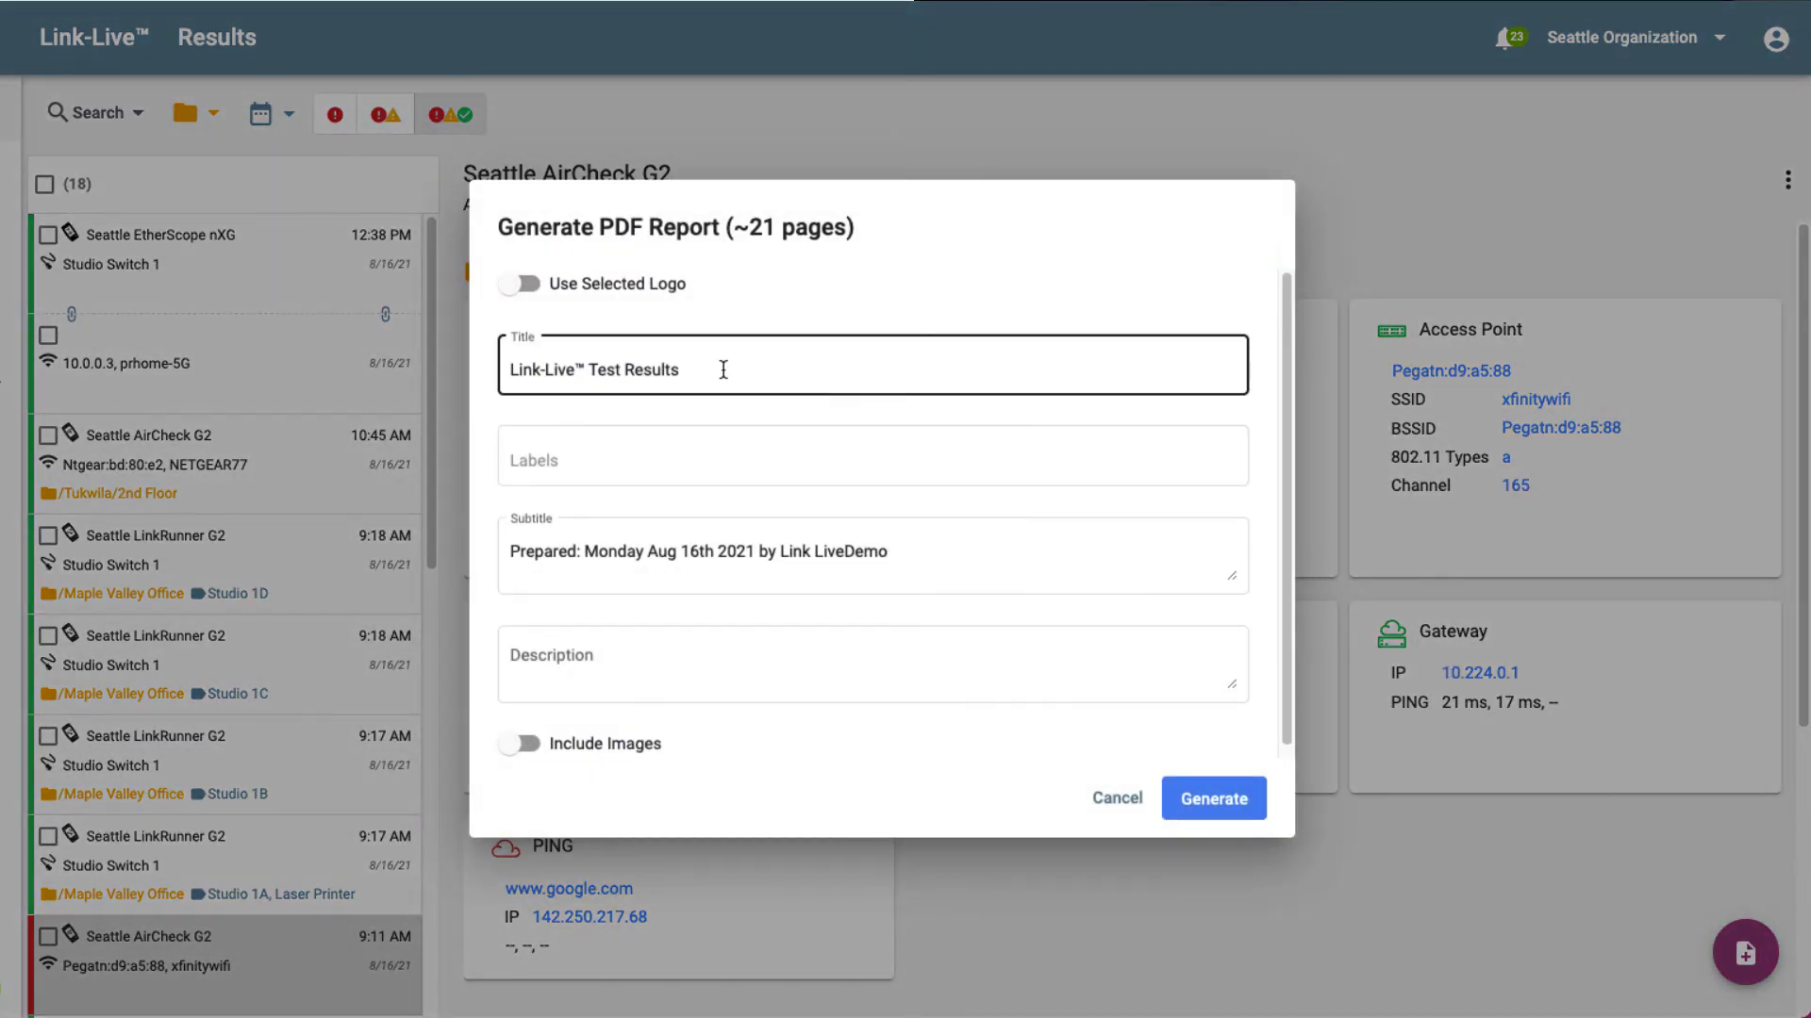
click(519, 284)
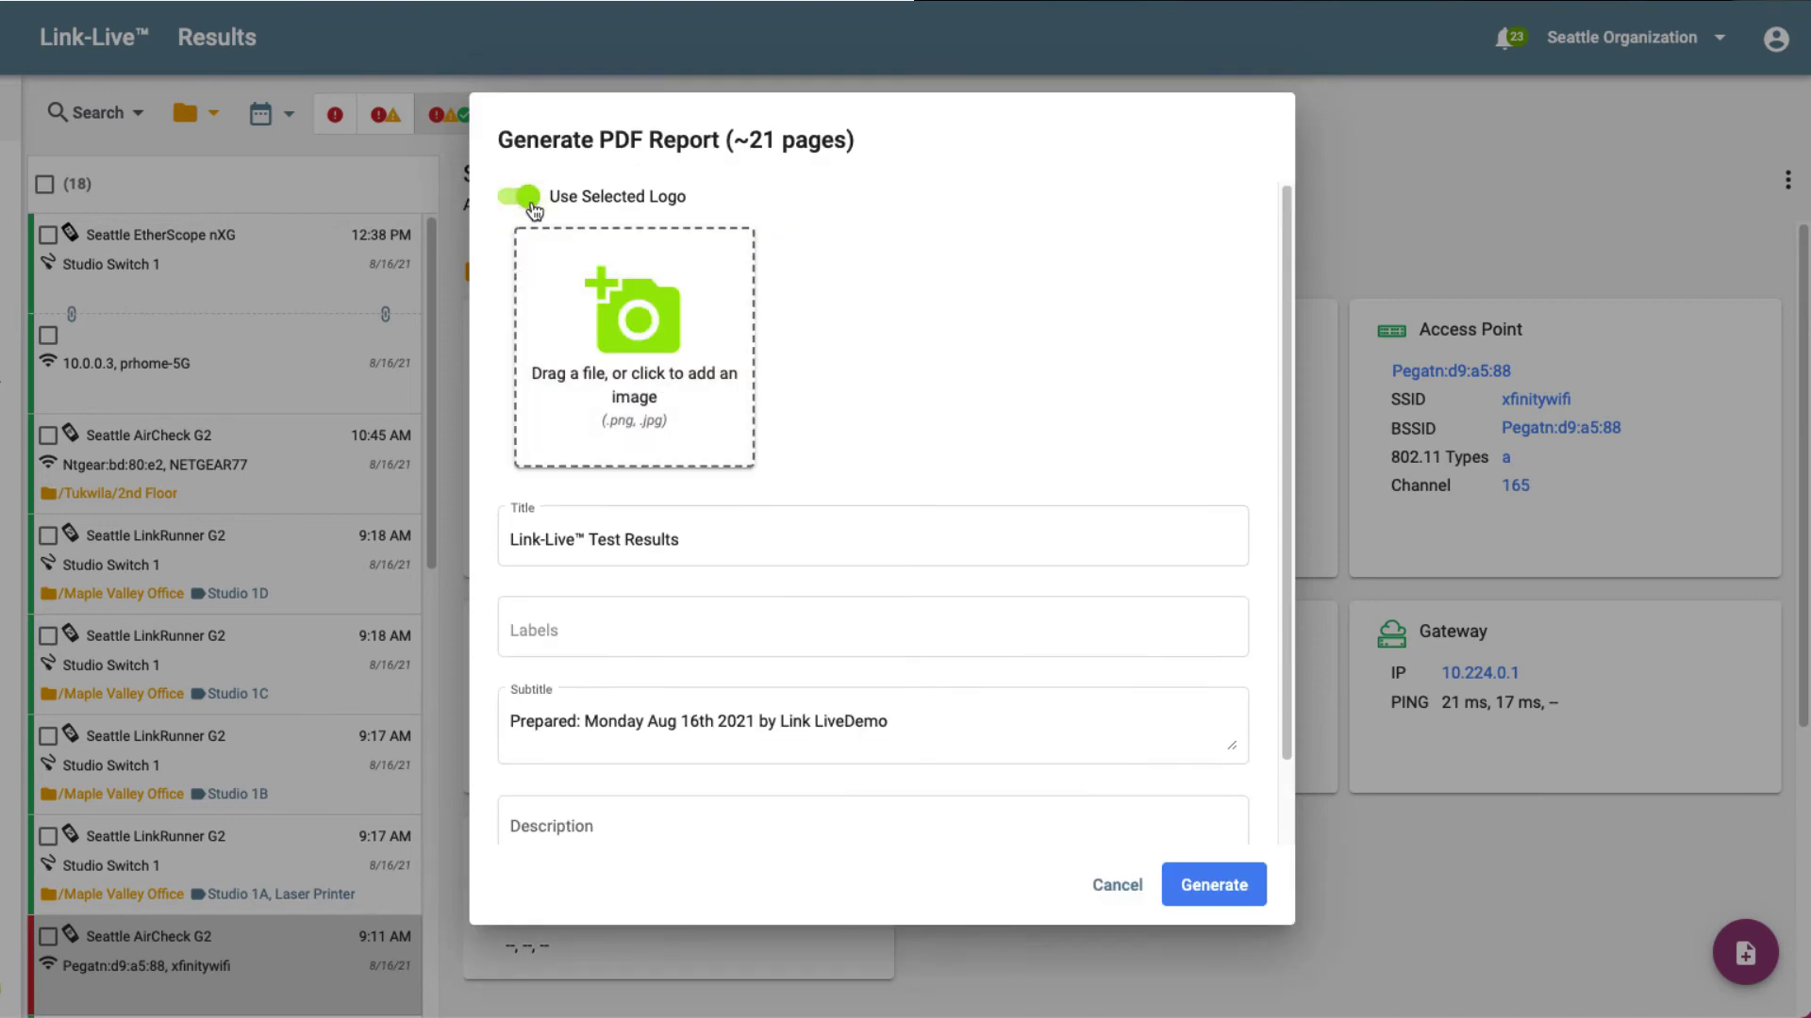
click(521, 197)
click(601, 372)
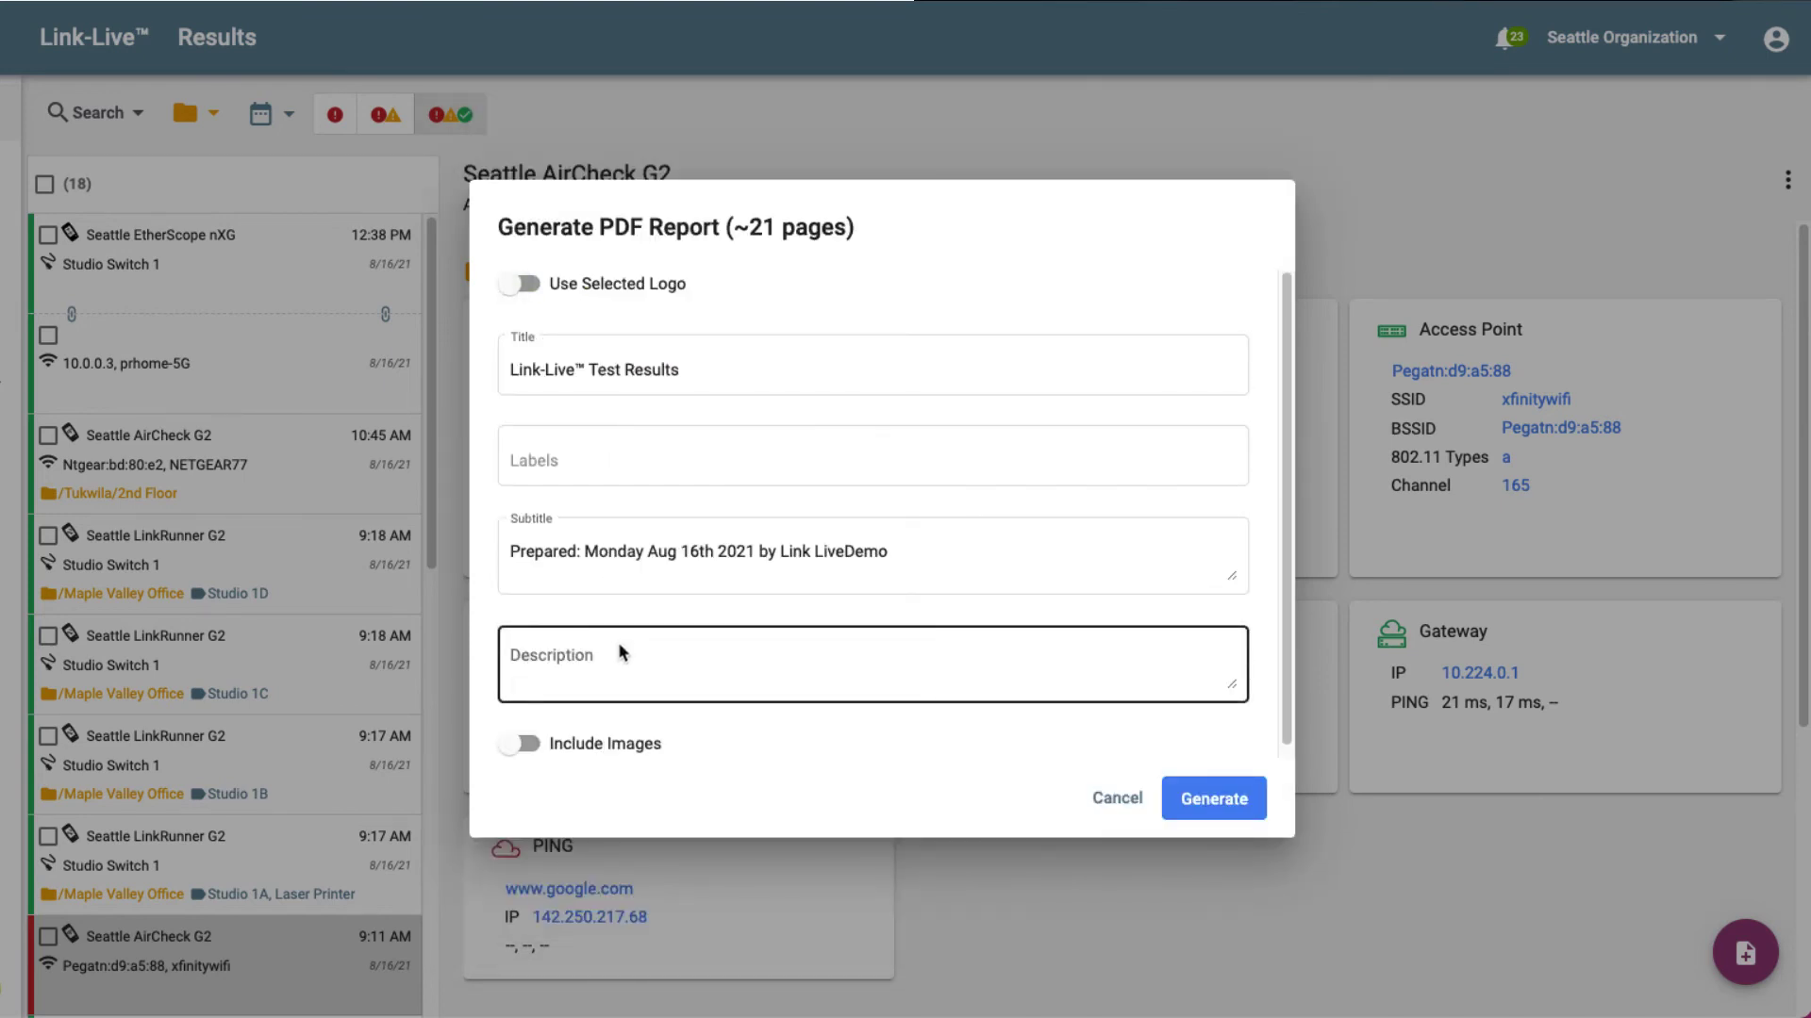
click(529, 745)
click(1216, 808)
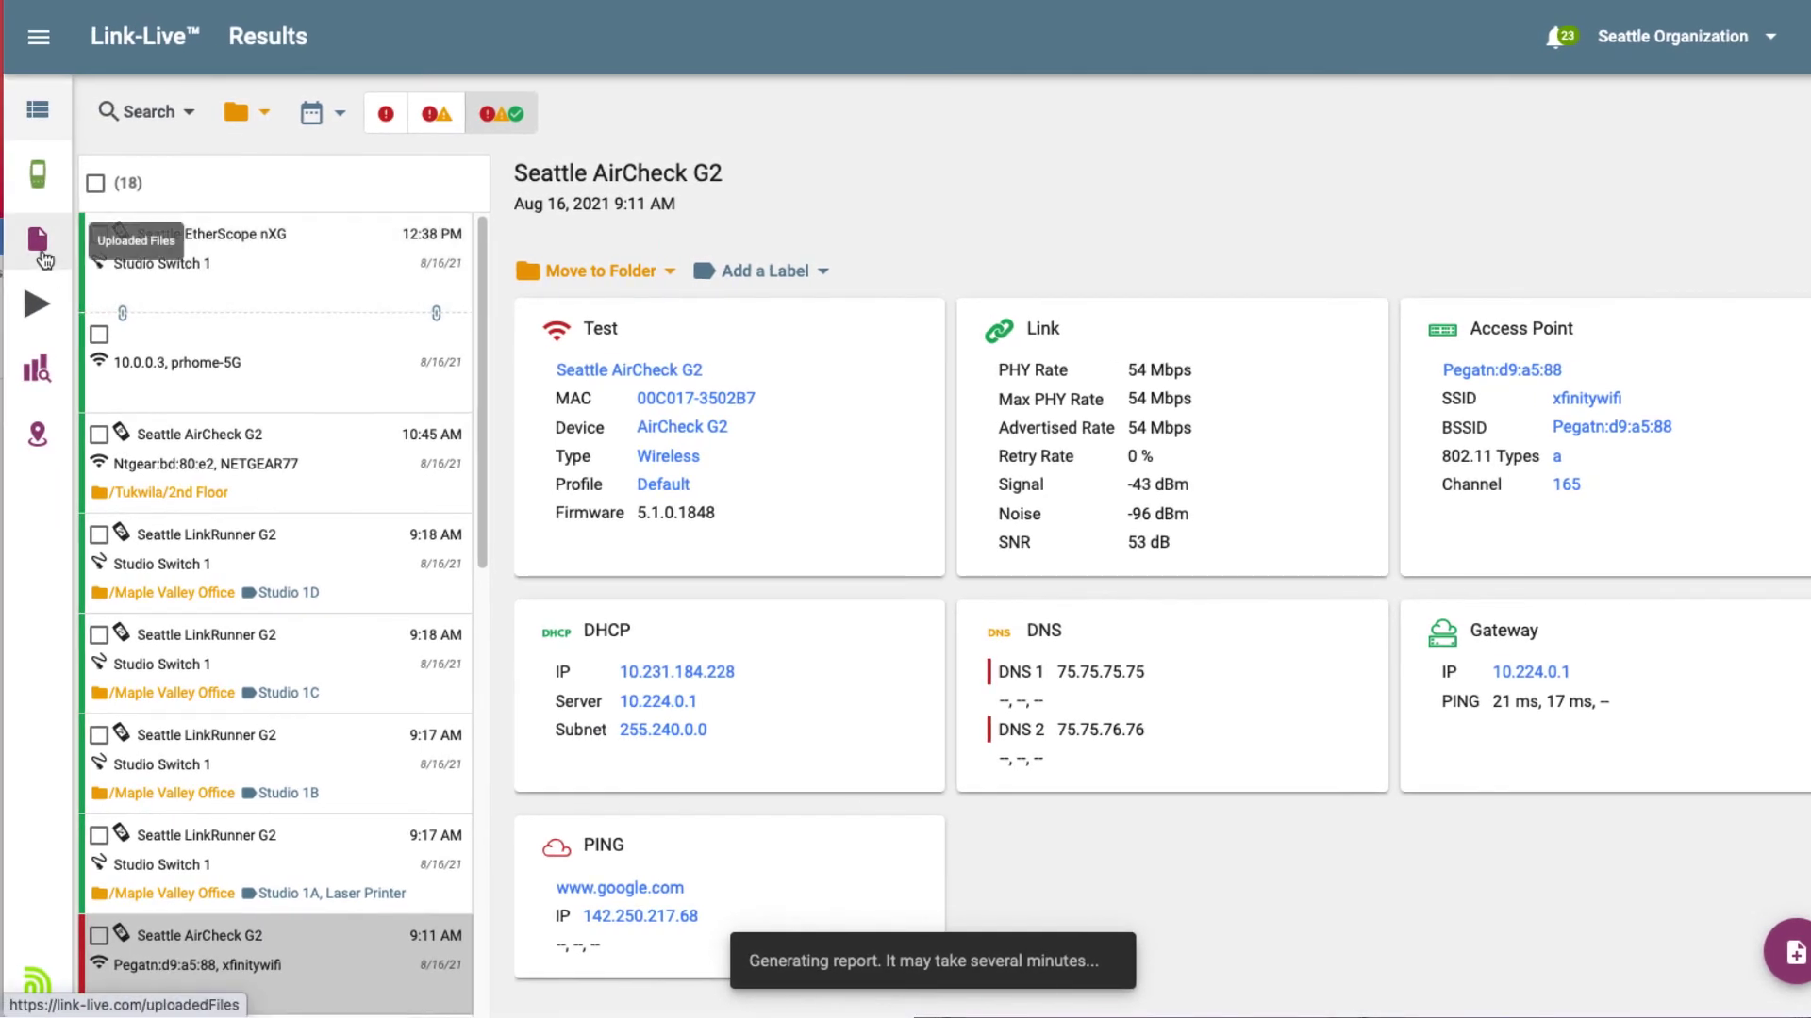
Go to Uploaded Files to find the 'Link-Live™ Test Results' PDF still processing.
click(37, 241)
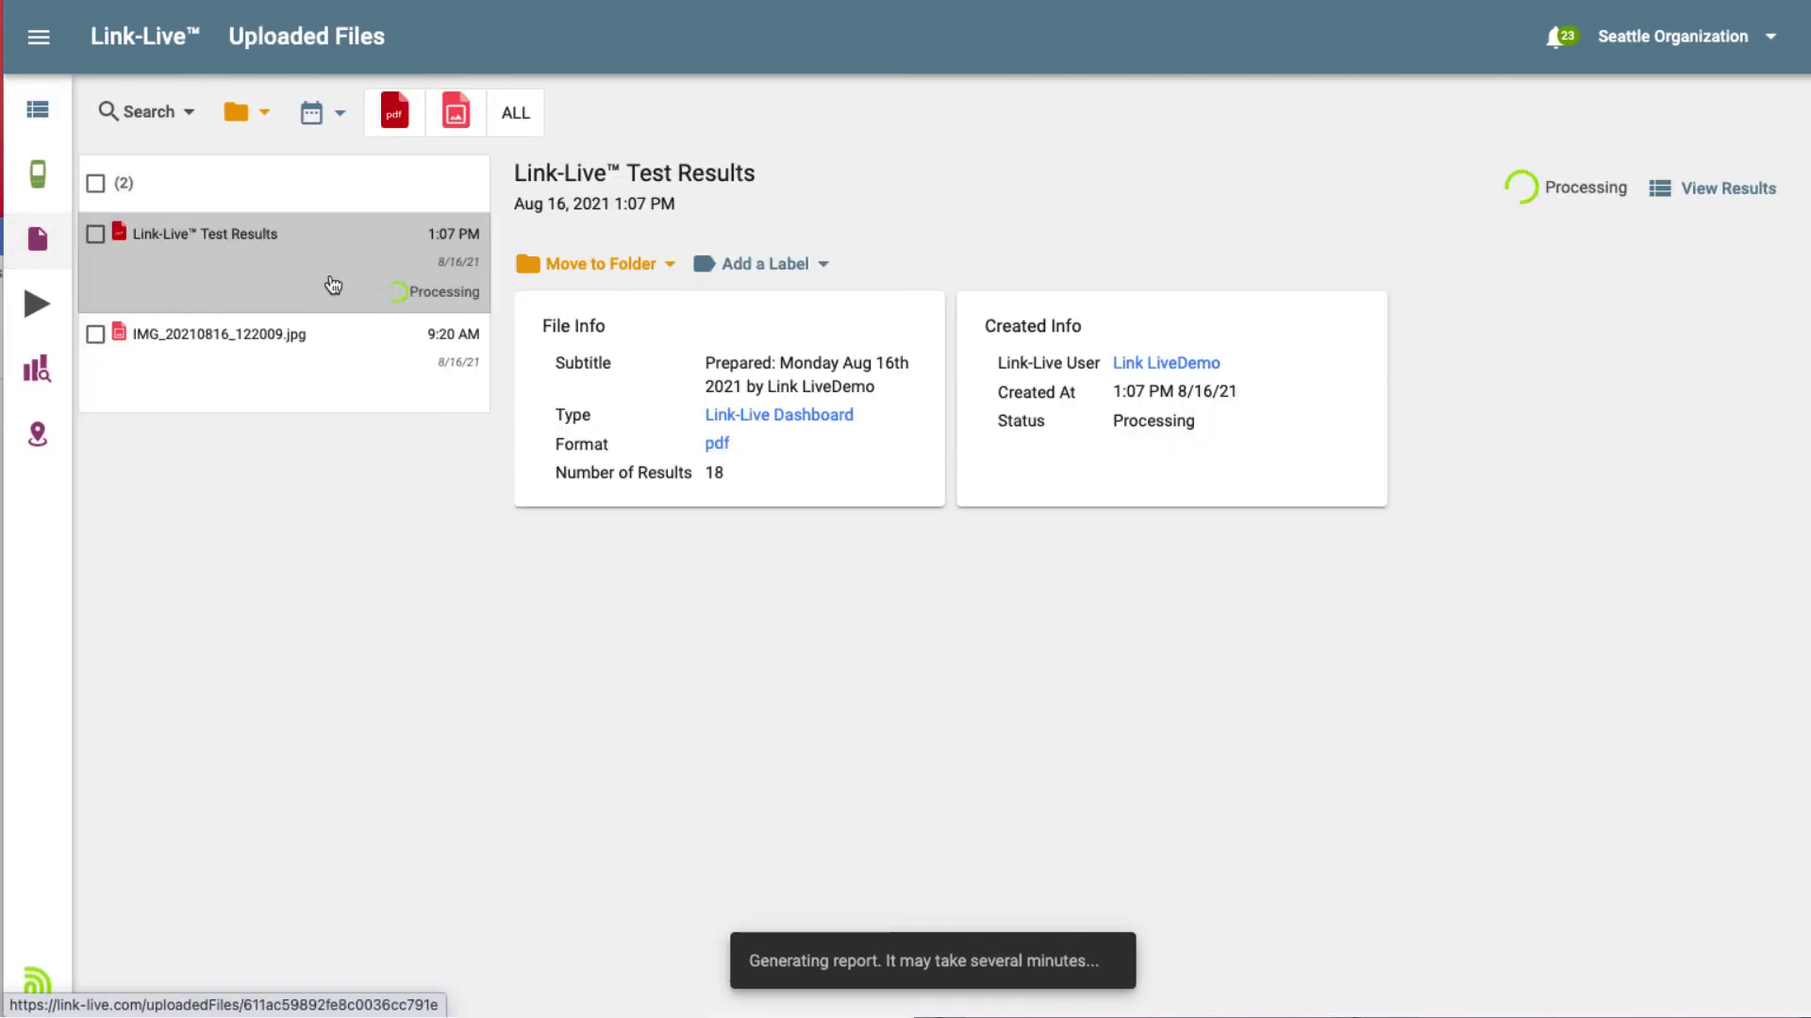